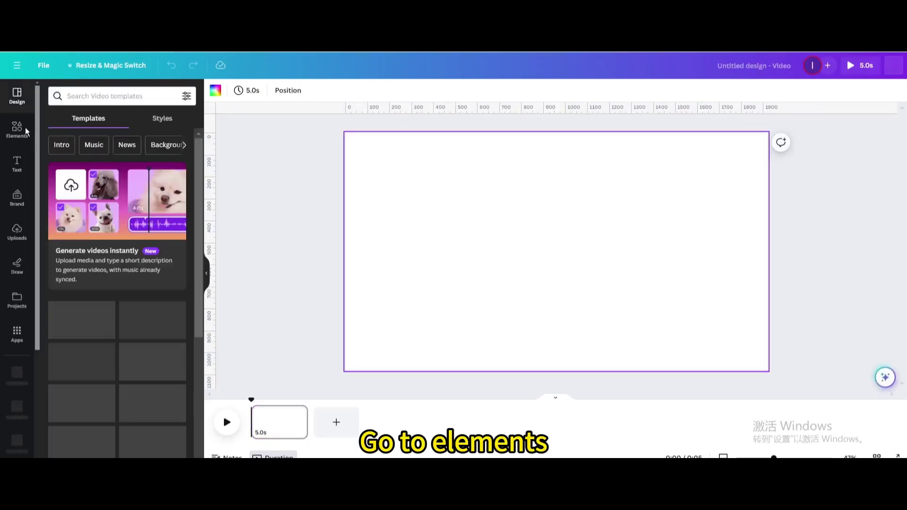
- Search the Elements library for 'world map' using the recent search
left_click(24, 131)
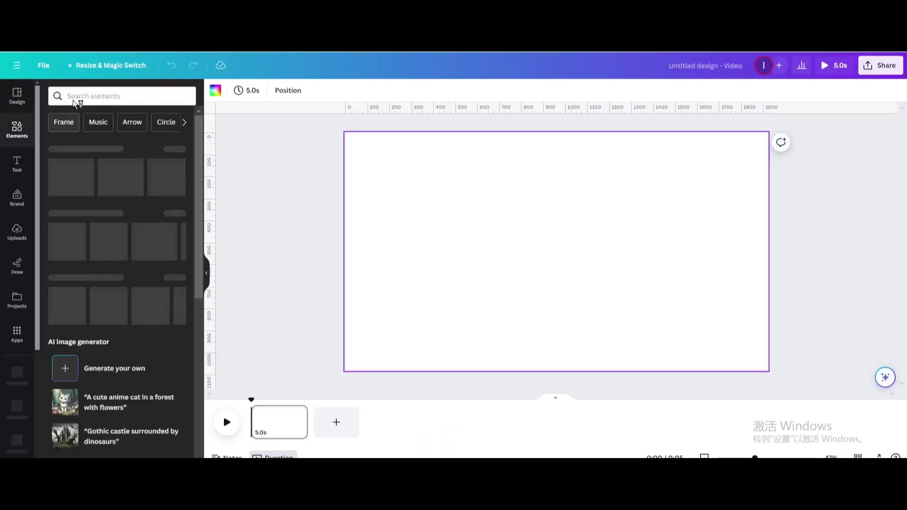
left_click(80, 96)
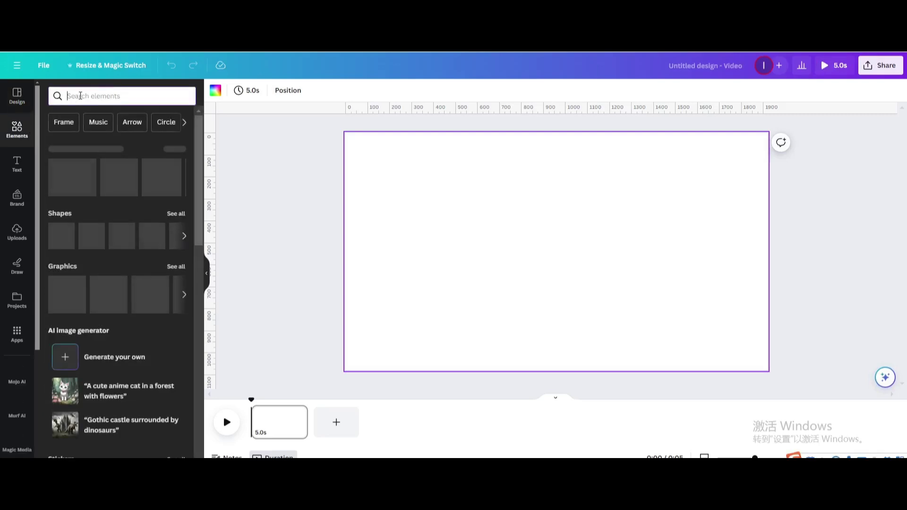
type("w")
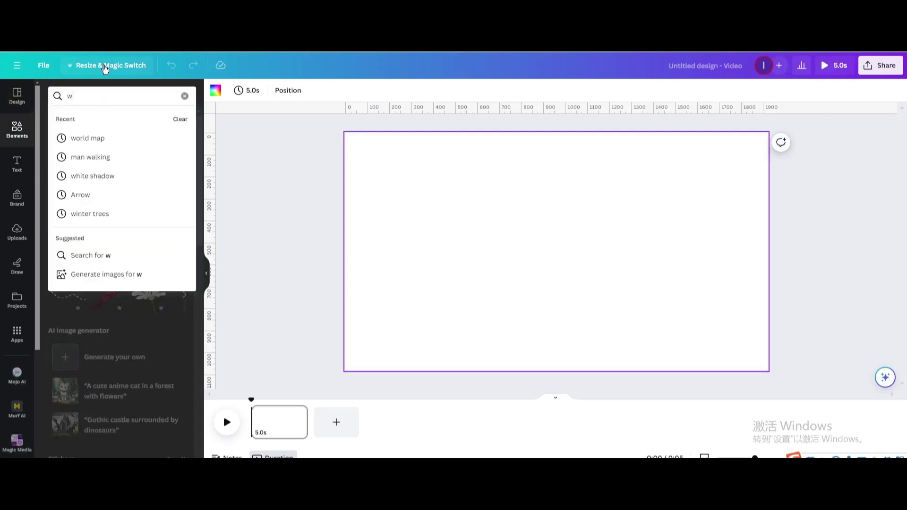
type("orl")
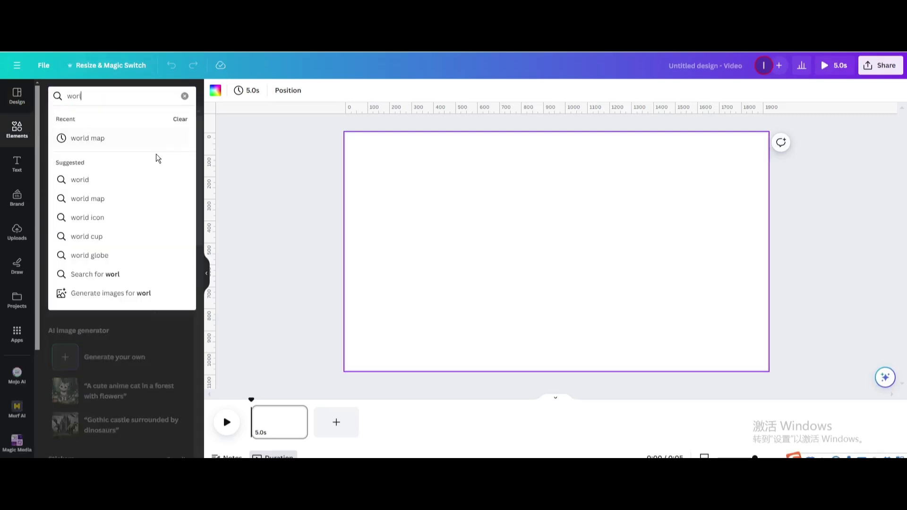
left_click(148, 138)
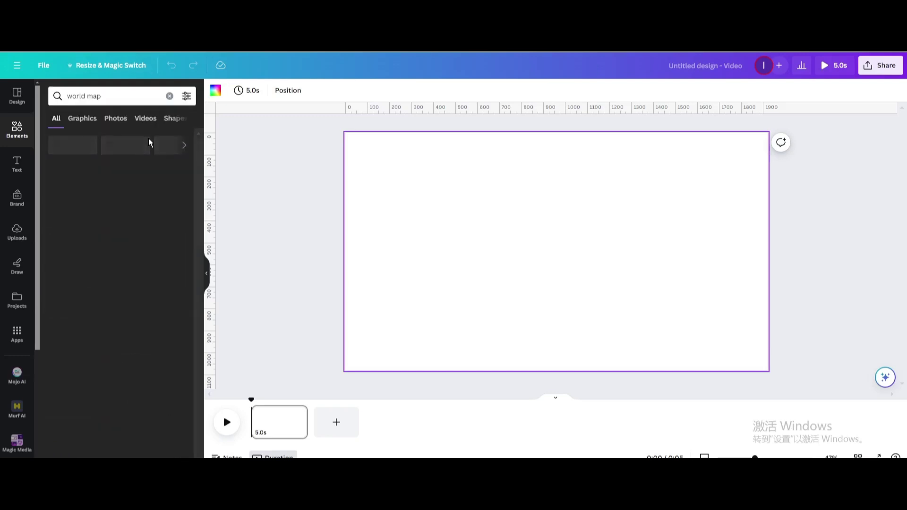
- Add the first navy world map photo and stretch it to cover the entire page
left_click(116, 119)
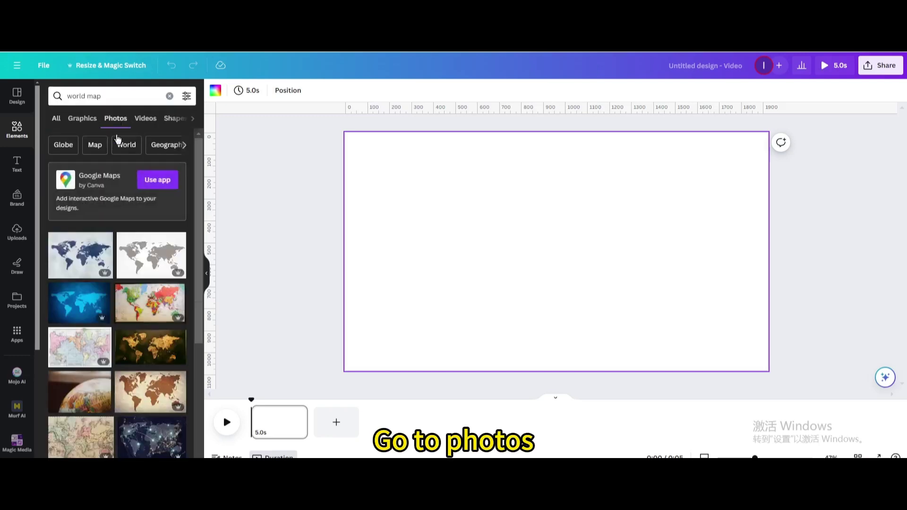
left_click(94, 250)
left_click_drag(473, 226, 373, 164)
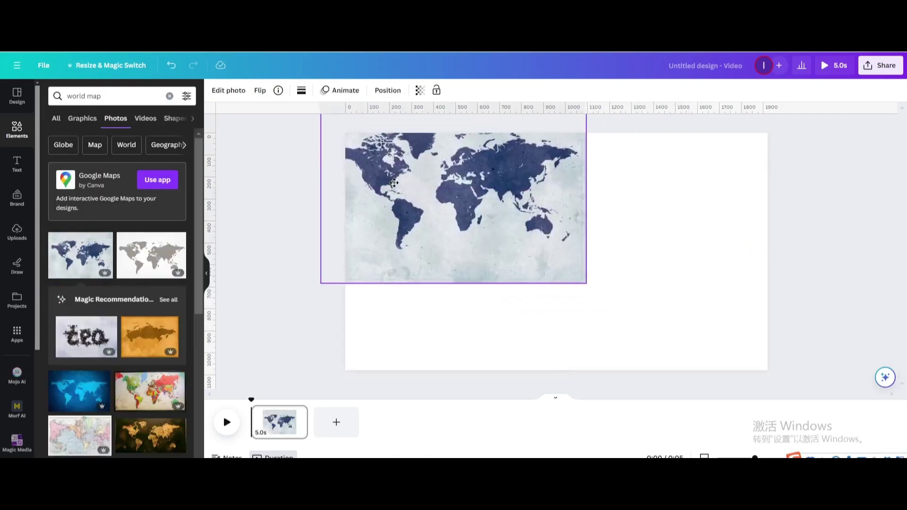
left_click_drag(579, 283, 799, 387)
left_click_drag(633, 293, 636, 296)
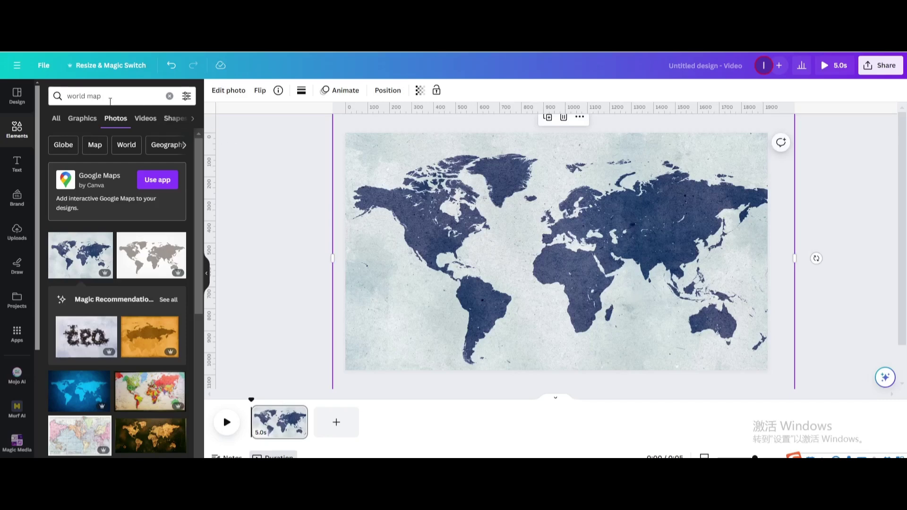
double_click(85, 96)
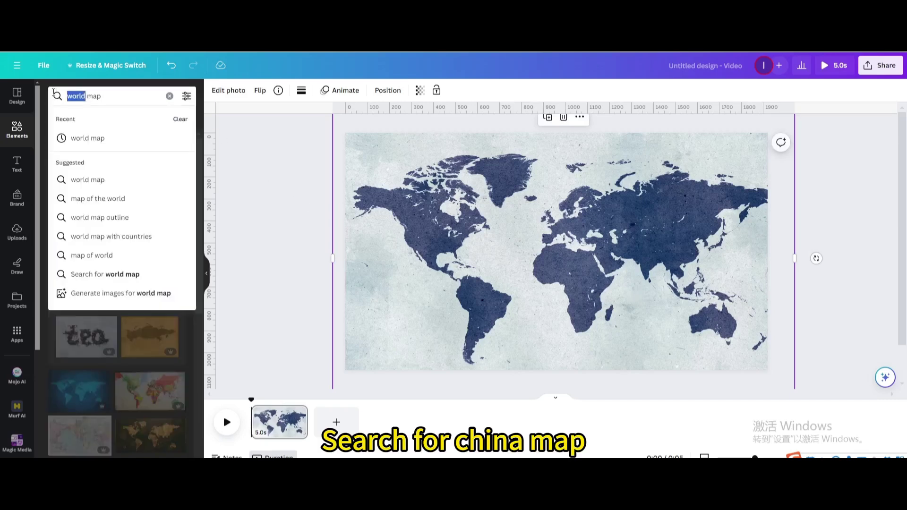
key("BackSpace")
- Add the blue 'china map' graphic, shrunk and placed over China on the map
type("ch")
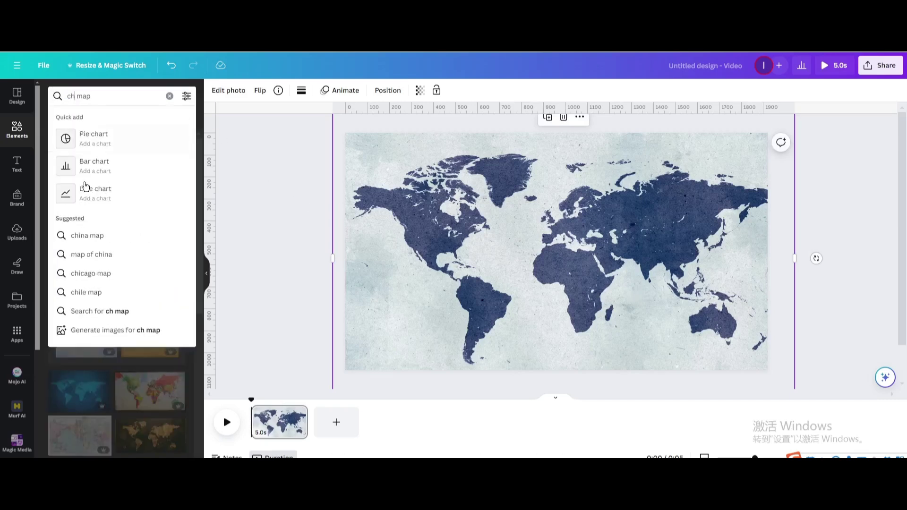
left_click(95, 235)
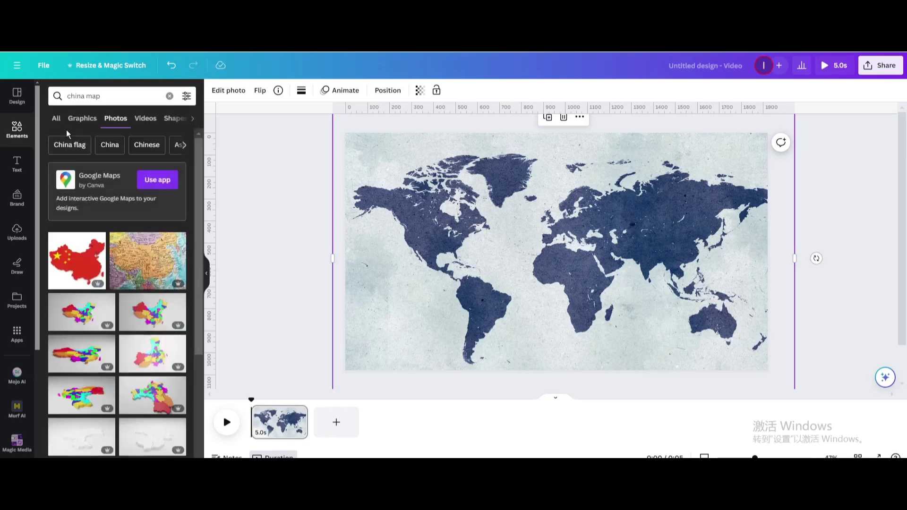
left_click(78, 119)
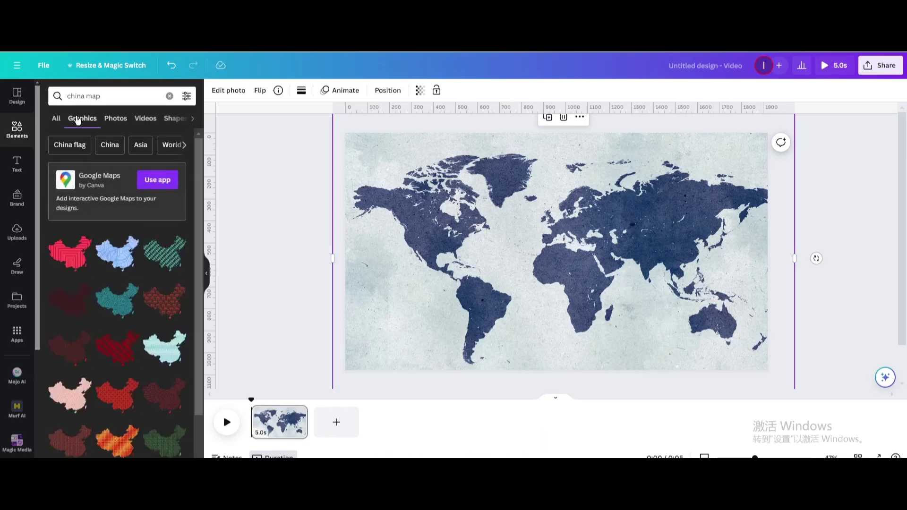
left_click(117, 253)
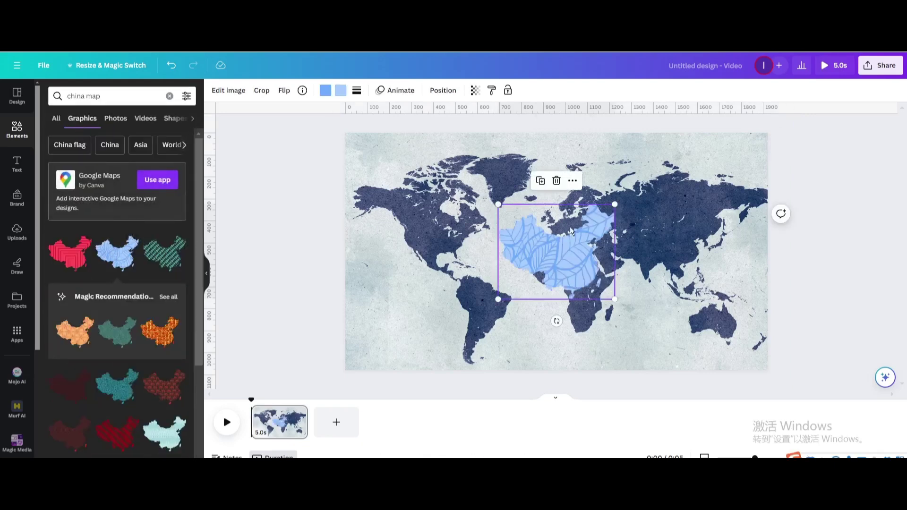
left_click_drag(598, 213, 682, 243)
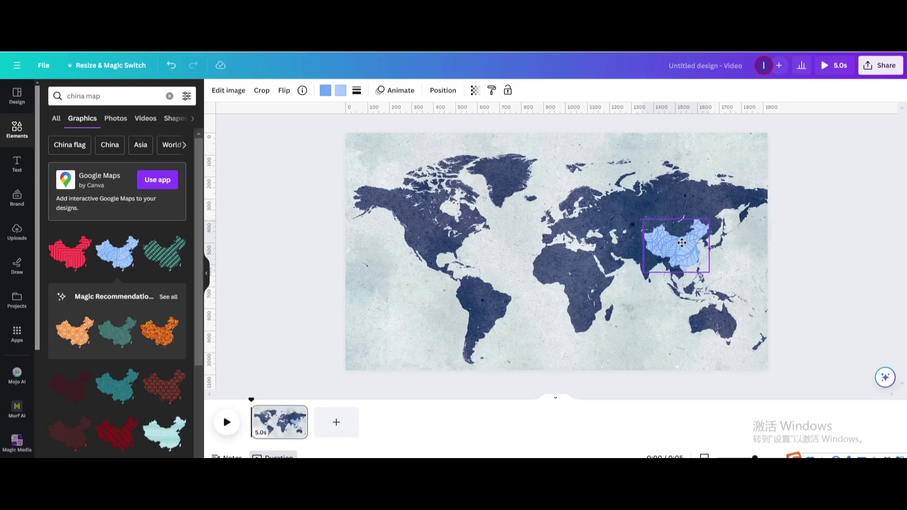
left_click(818, 262)
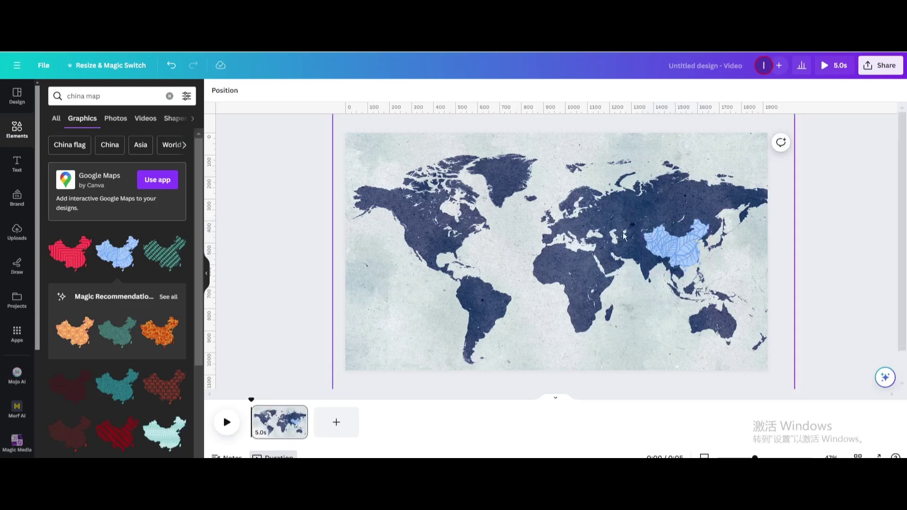
- Duplicate the first page to create a second page
left_click(297, 414)
left_click(330, 264)
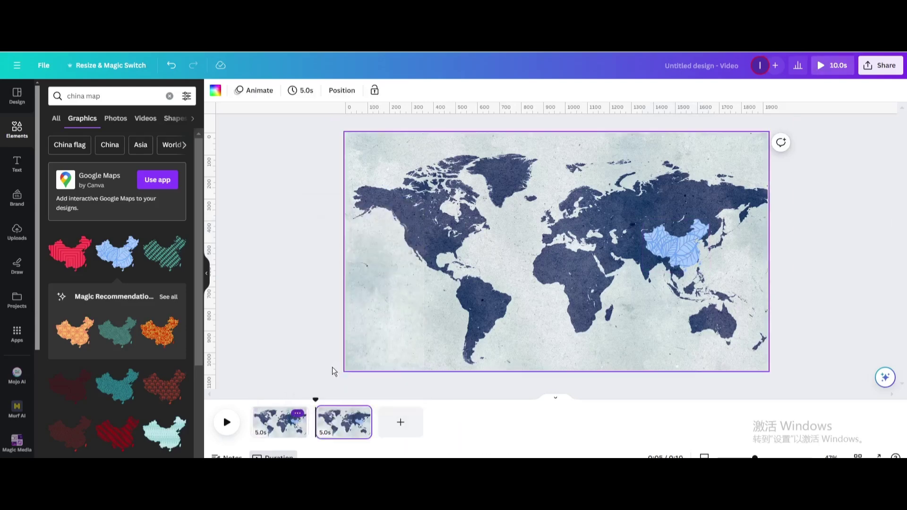
left_click(421, 296)
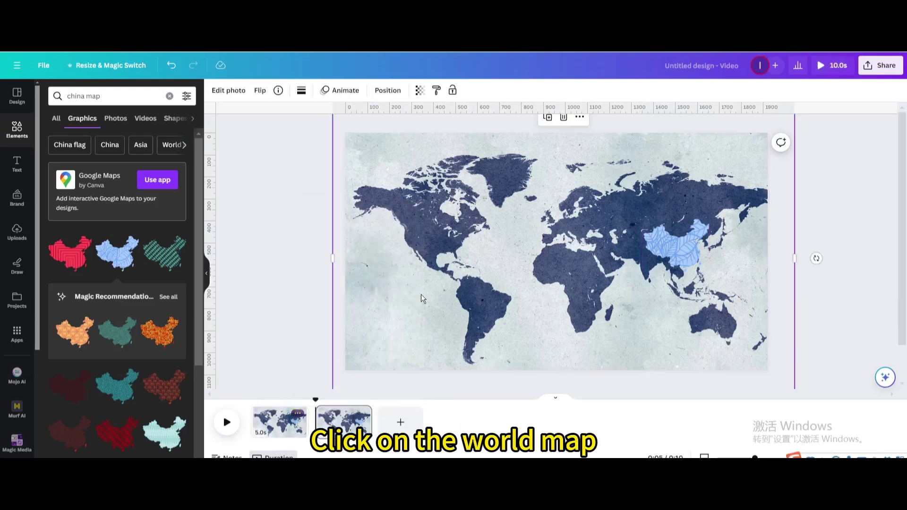
left_click(225, 91)
- Blur page 2's map across the whole image at intensity 18
scroll(154, 321, "down", 3)
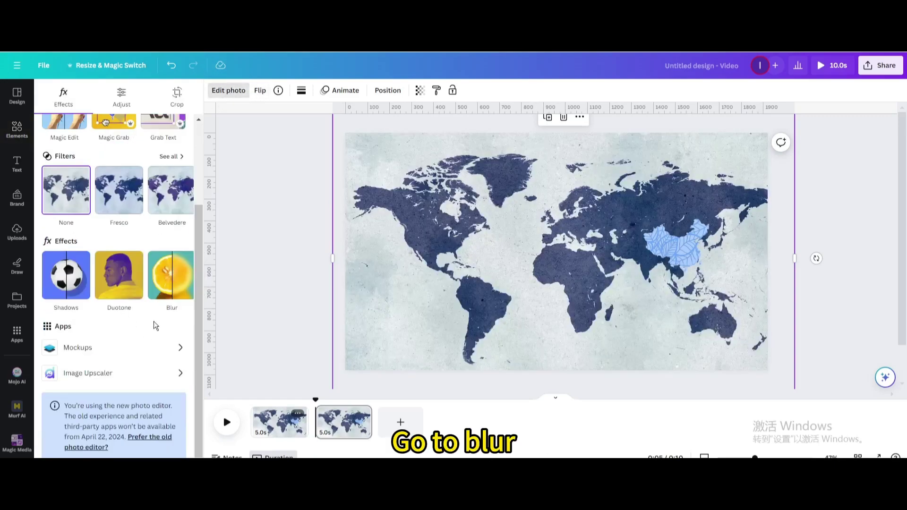
left_click(166, 284)
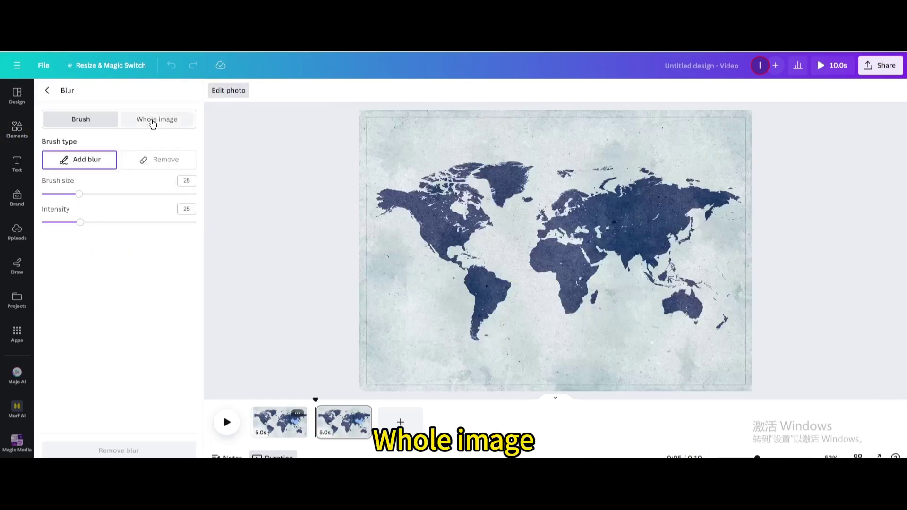
left_click(152, 124)
left_click_drag(61, 161, 69, 162)
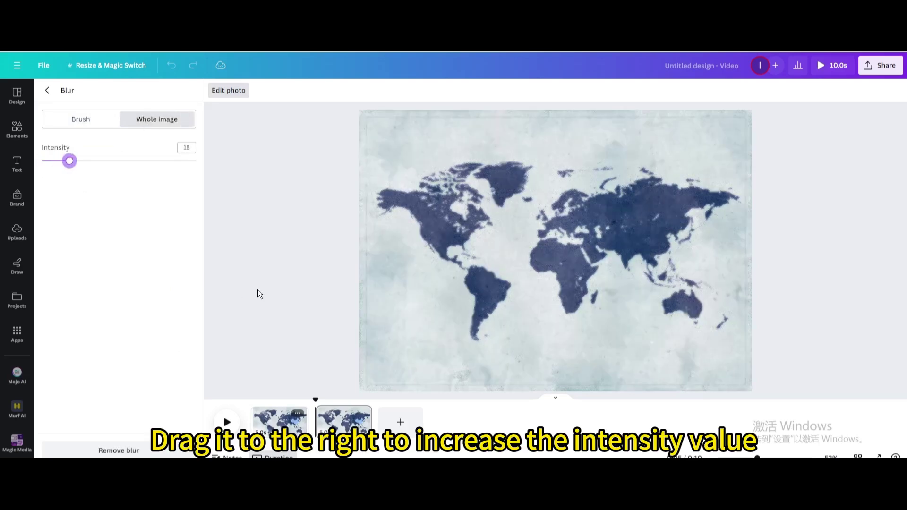
left_click(274, 420)
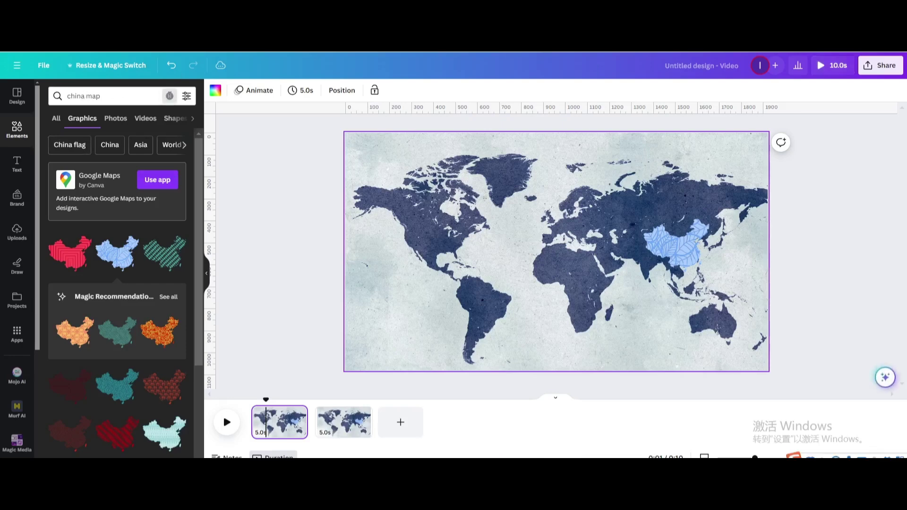
- Add the blue airplane graphic and shrink it to a small plane over North America
left_click(170, 97)
type("a")
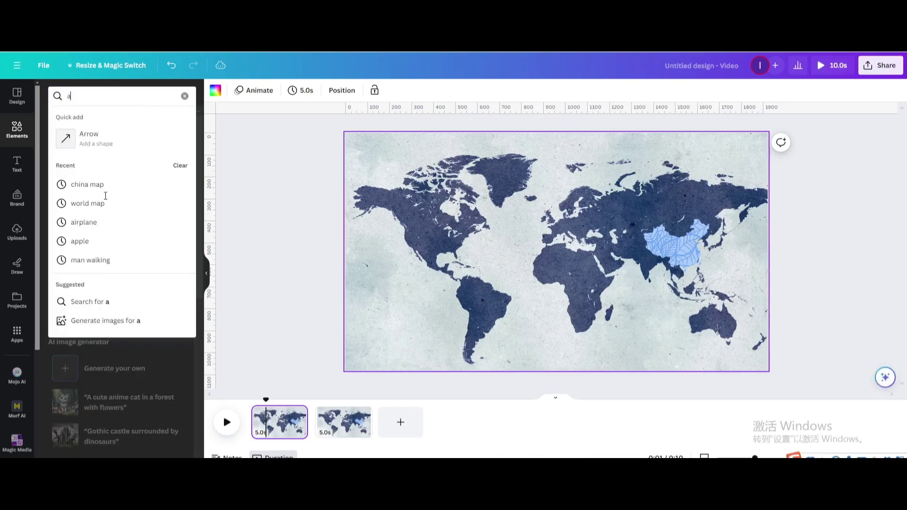
left_click(100, 223)
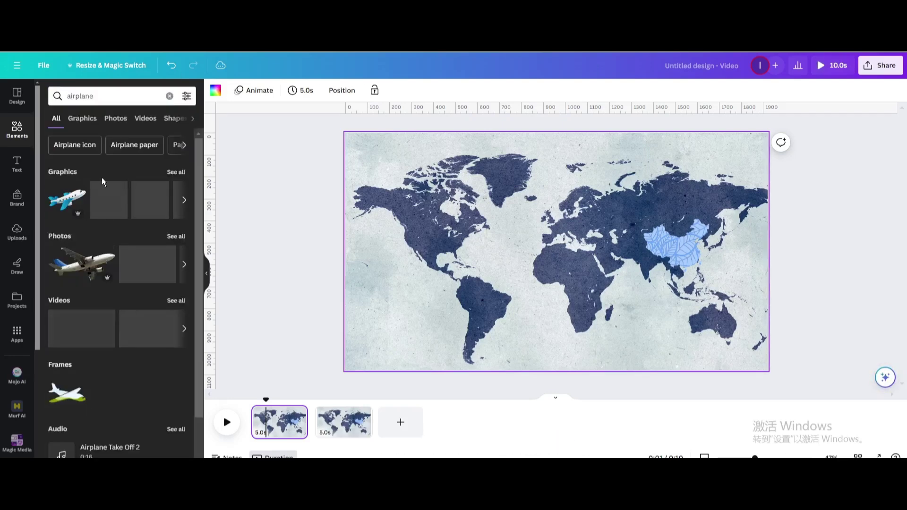
left_click(81, 119)
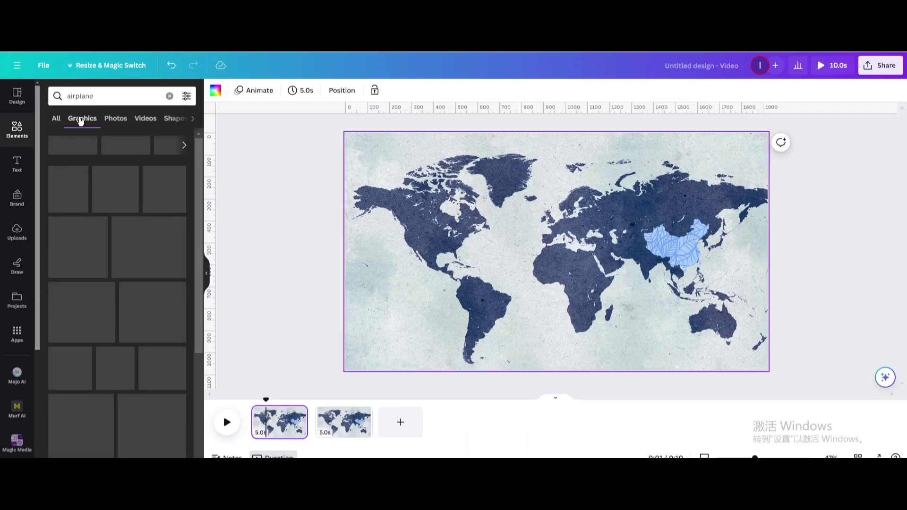
left_click(73, 203)
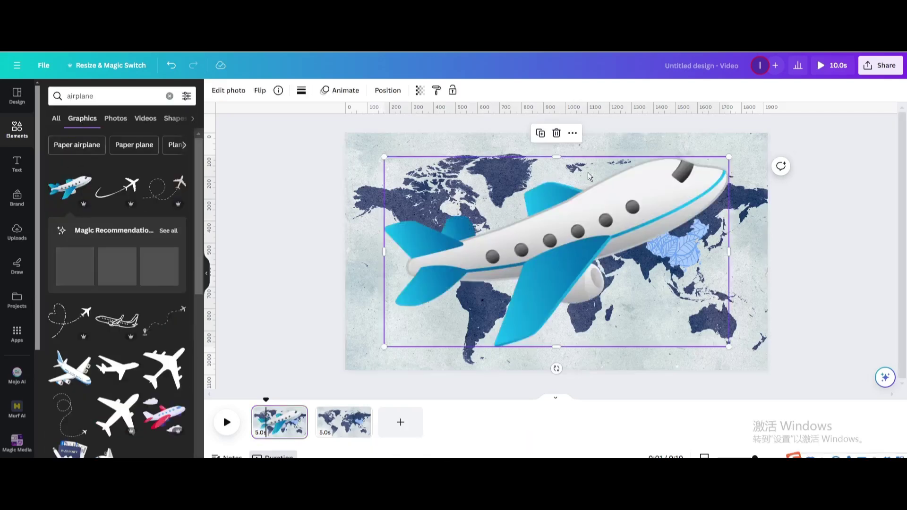
left_click_drag(728, 157, 415, 203)
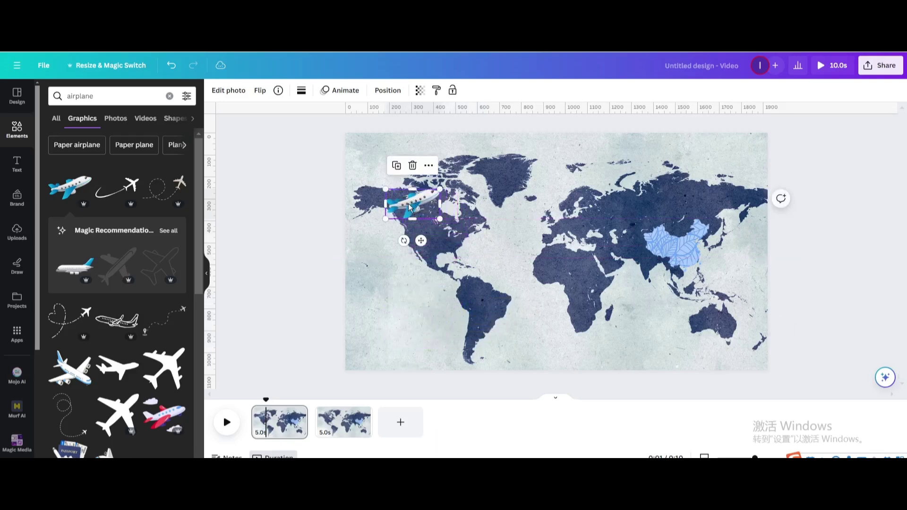
left_click(169, 96)
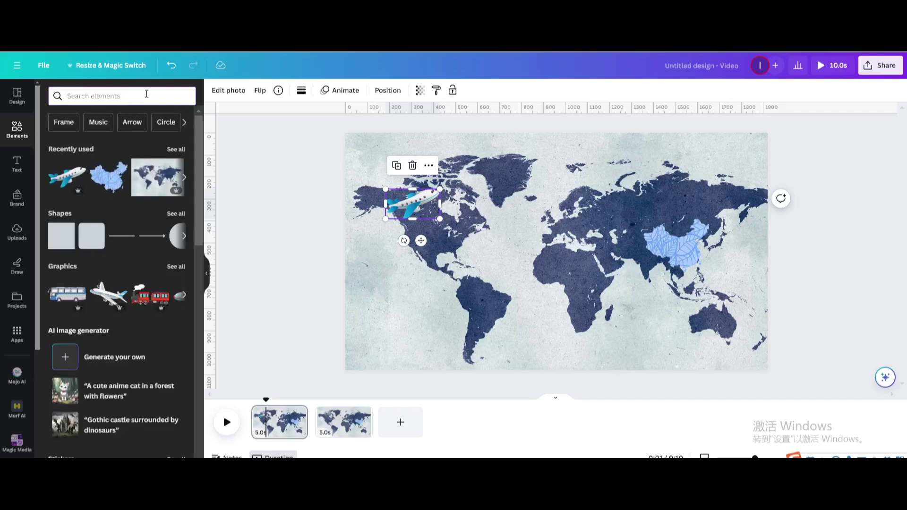
- Rerun the recent 'curved dotted line' search and browse its Graphics results
left_click(13, 148)
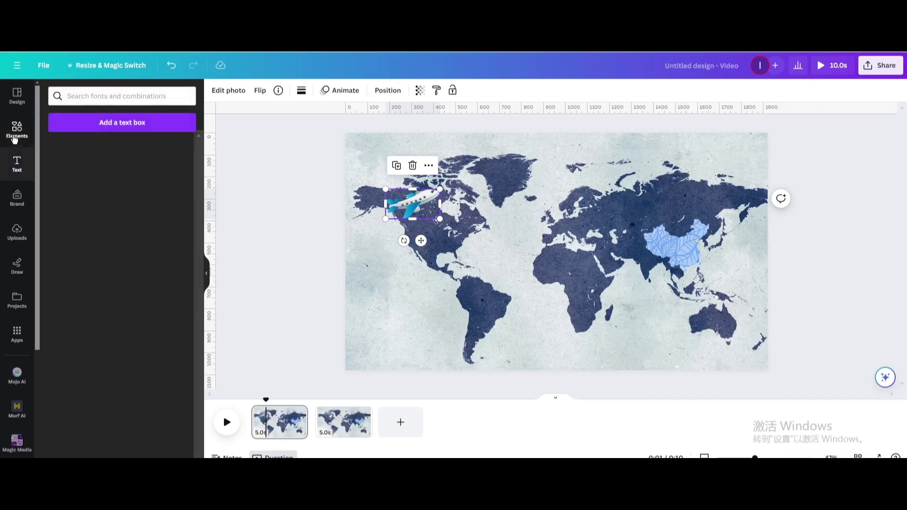
left_click(18, 132)
left_click(73, 96)
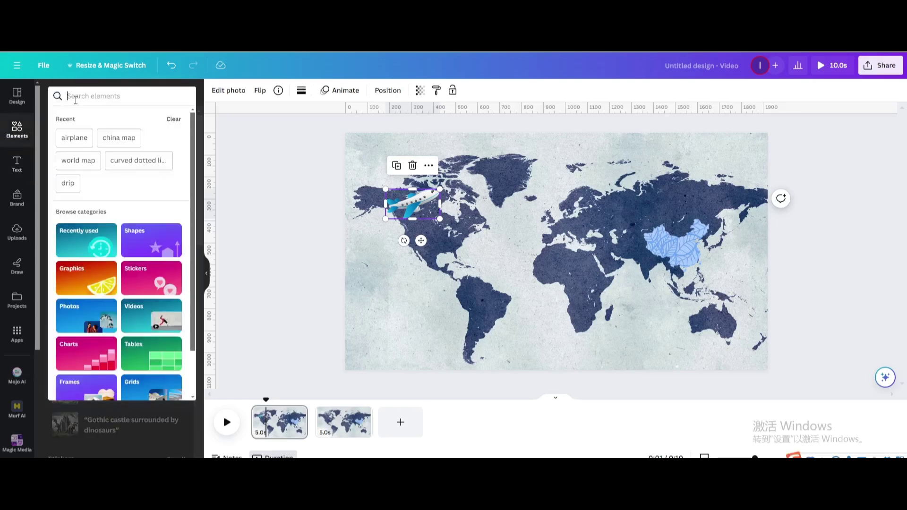
left_click(121, 160)
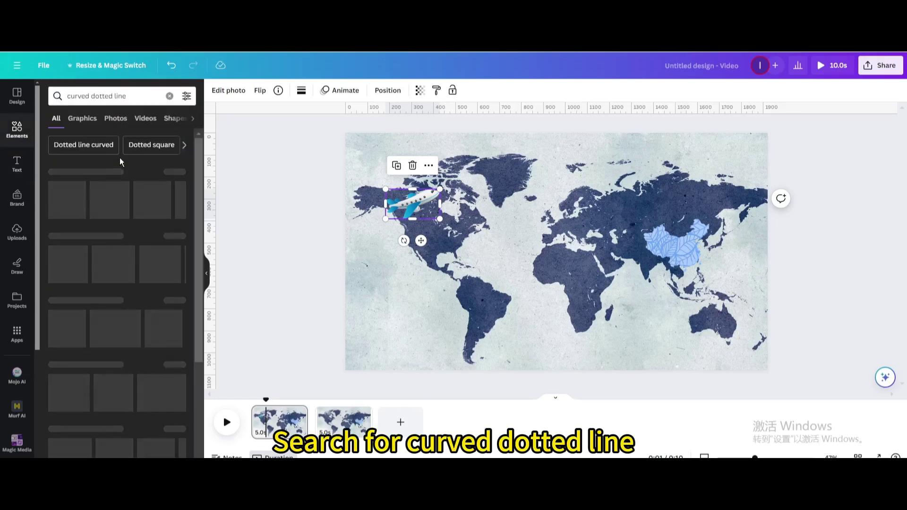
left_click(89, 120)
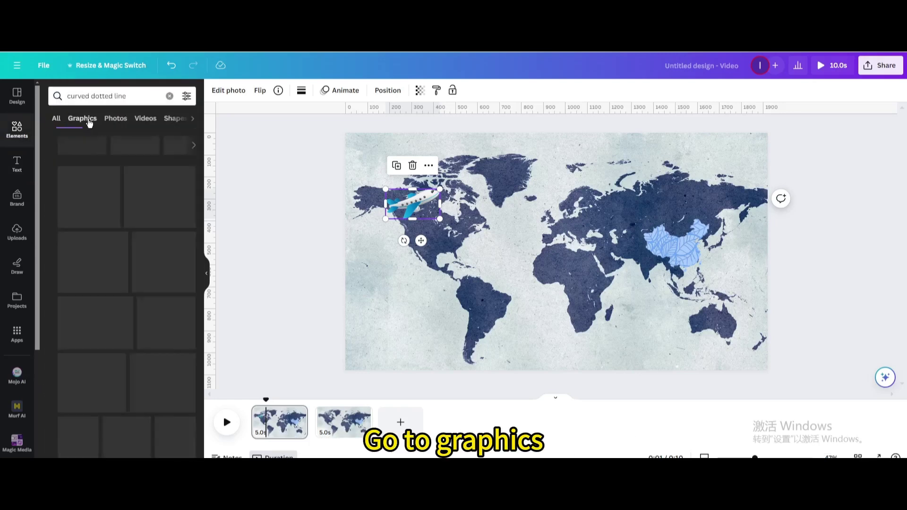
scroll(71, 255, "down", 5)
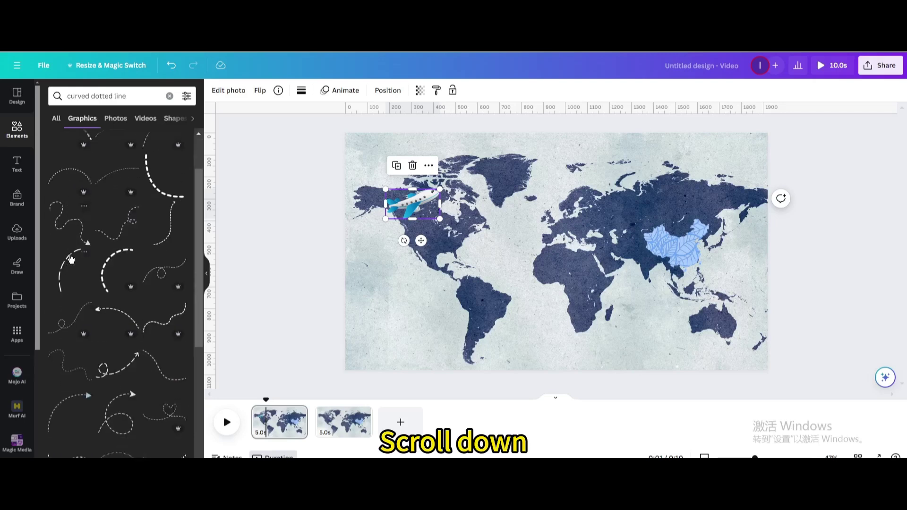
scroll(70, 269, "down", 4)
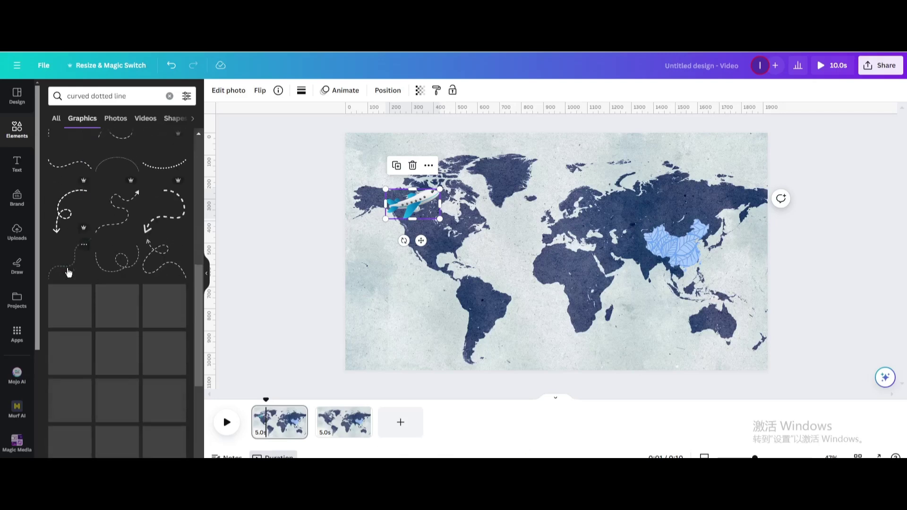
- Add a curved dotted line, rotated and stretched from the plane to China
left_click(71, 253)
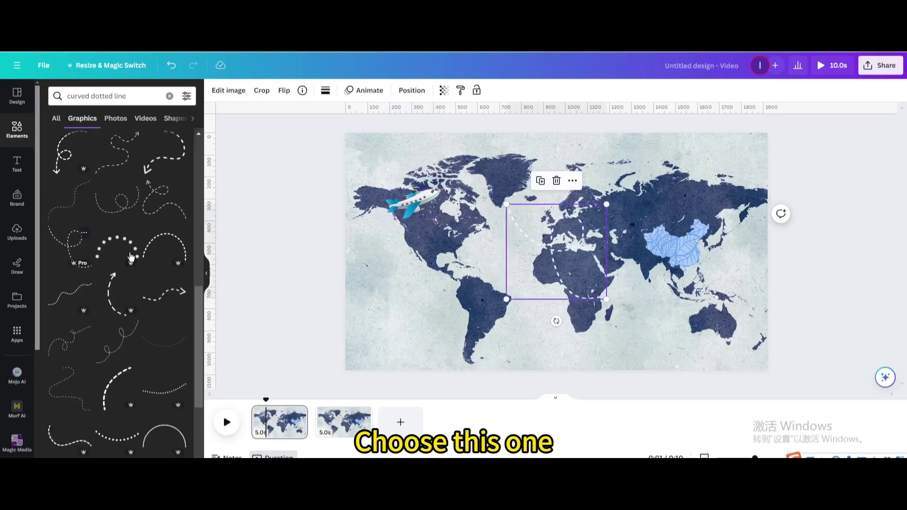
left_click_drag(560, 232, 476, 254)
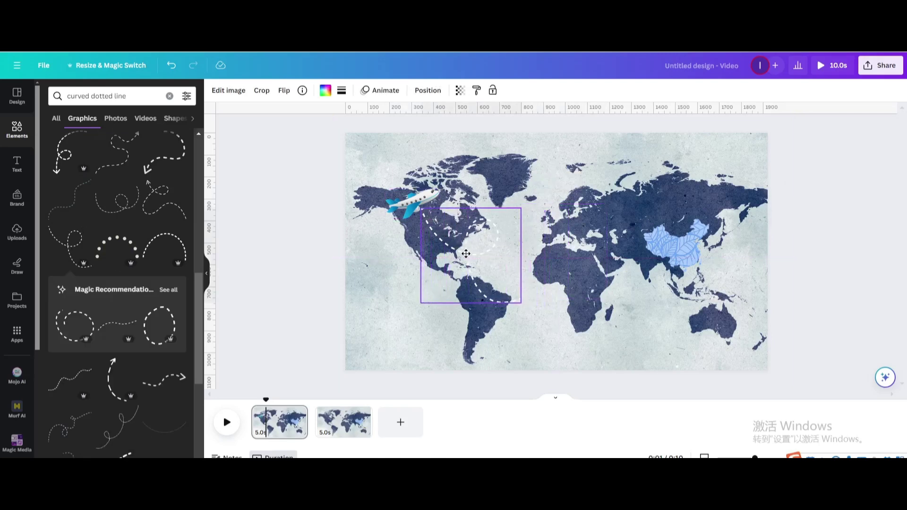
left_click_drag(483, 320, 493, 322)
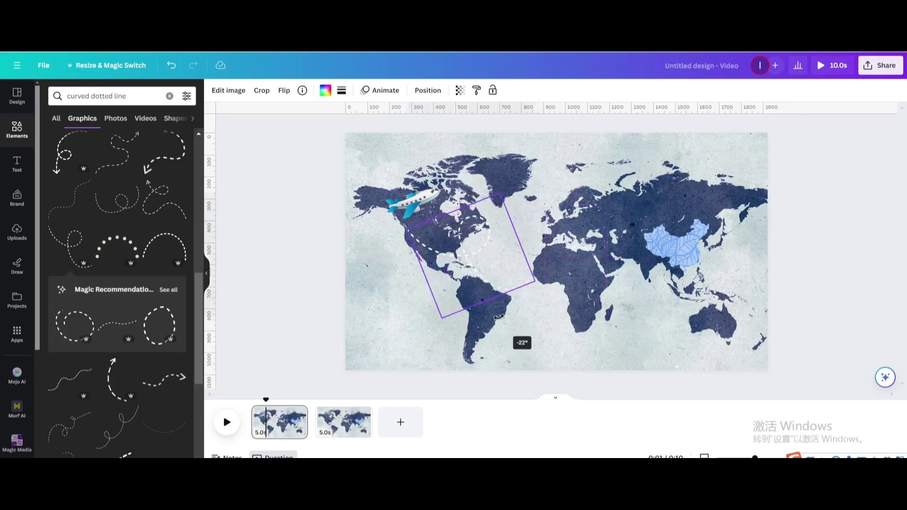
left_click_drag(531, 289, 623, 316)
left_click_drag(655, 284, 712, 296)
left_click_drag(533, 274, 537, 257)
left_click_drag(593, 370, 609, 362)
left_click_drag(530, 267, 529, 250)
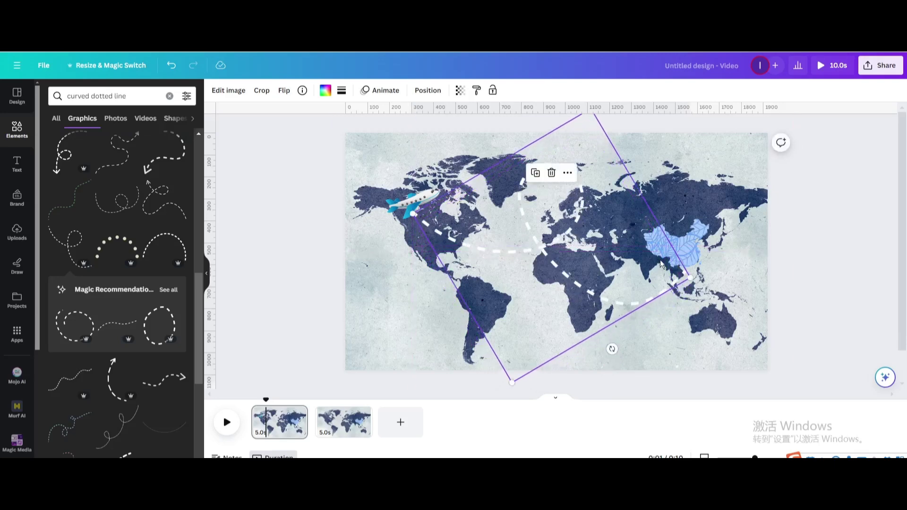
left_click_drag(688, 278, 668, 271)
left_click_drag(543, 259, 542, 237)
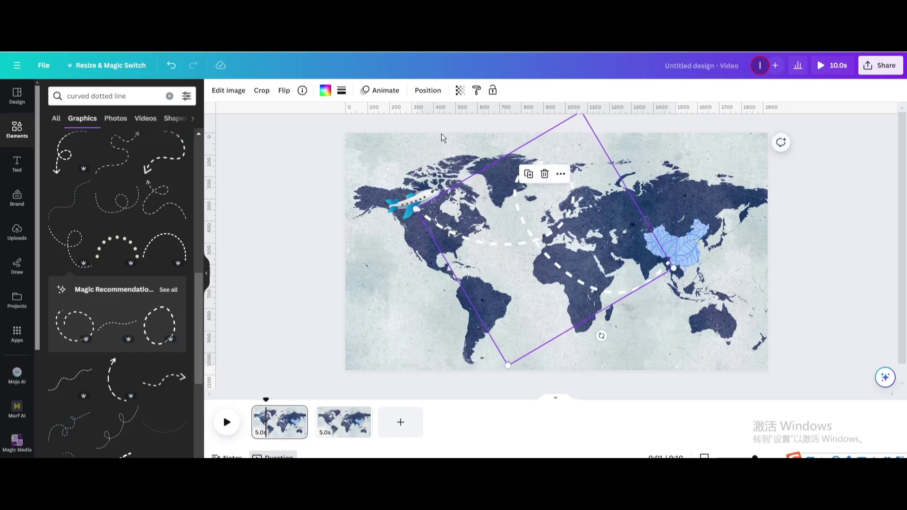
- Recolour the dotted line black
left_click(325, 91)
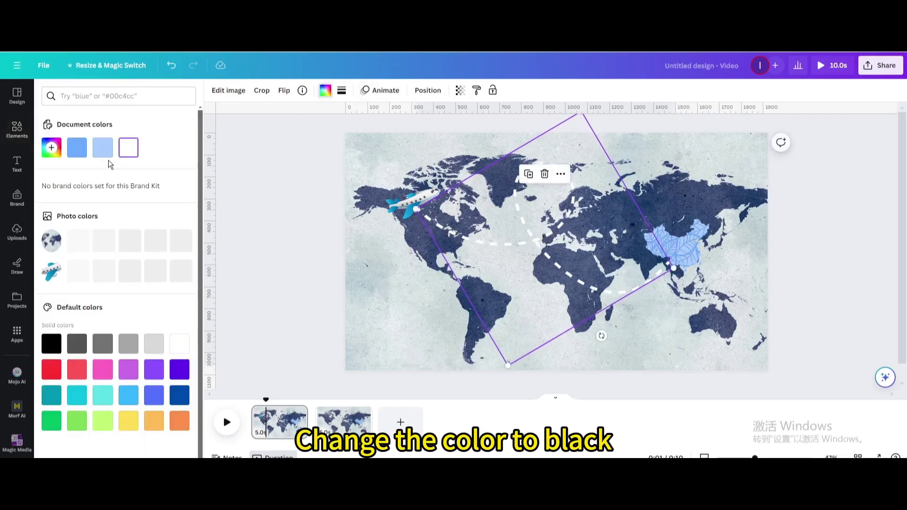
left_click(70, 326)
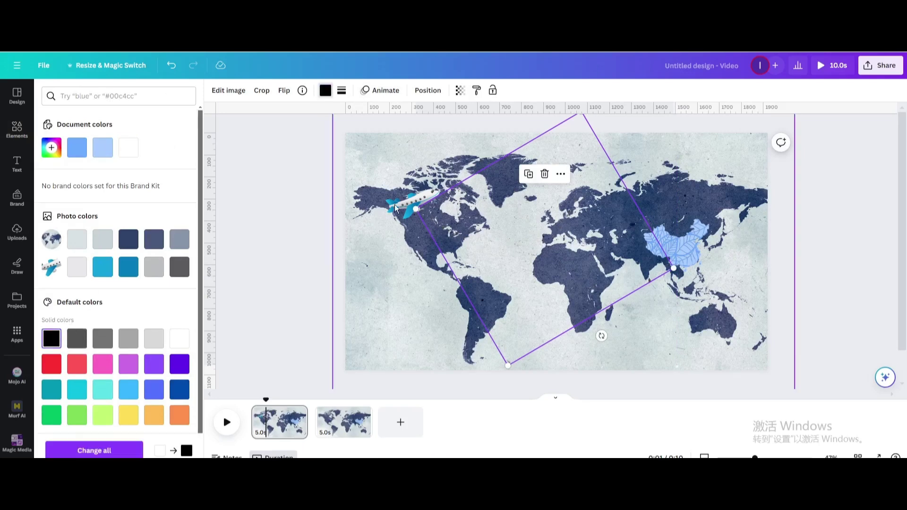
left_click(409, 202)
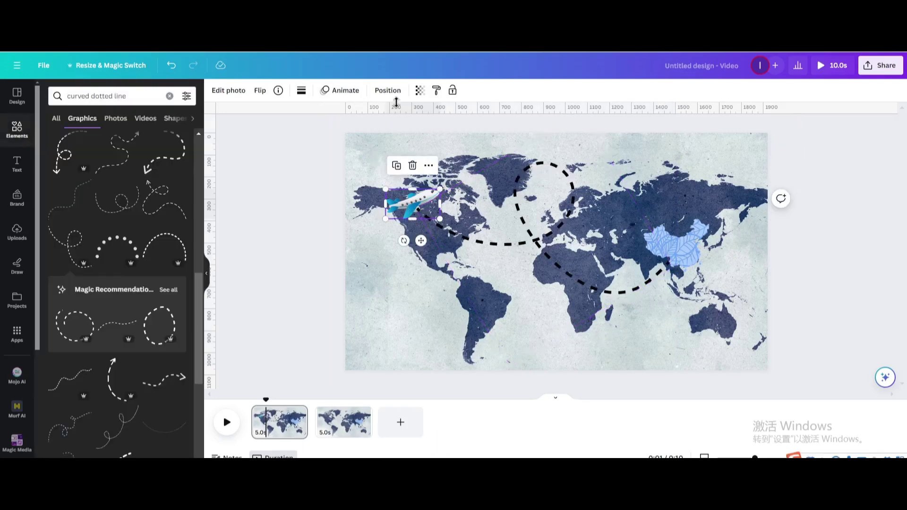
- Give the plane a custom motion path along the dotted route to China, Steady style
left_click(335, 93)
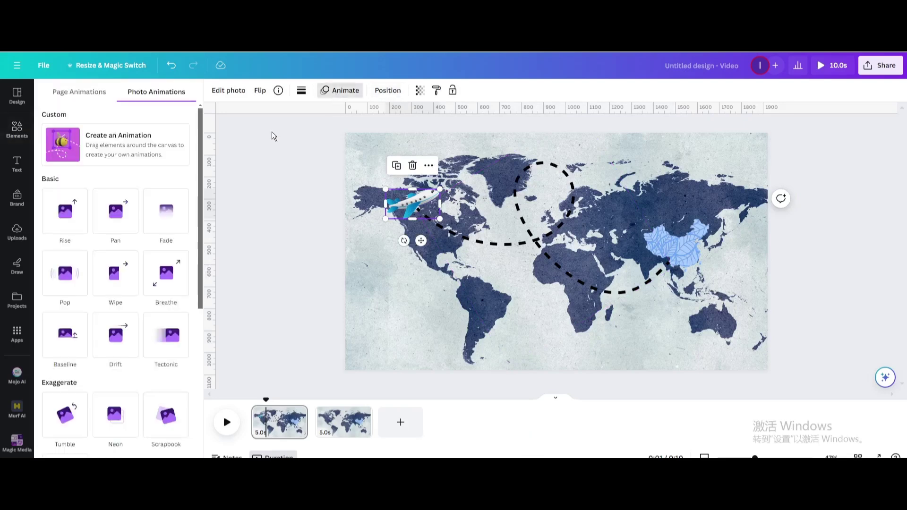
left_click(81, 153)
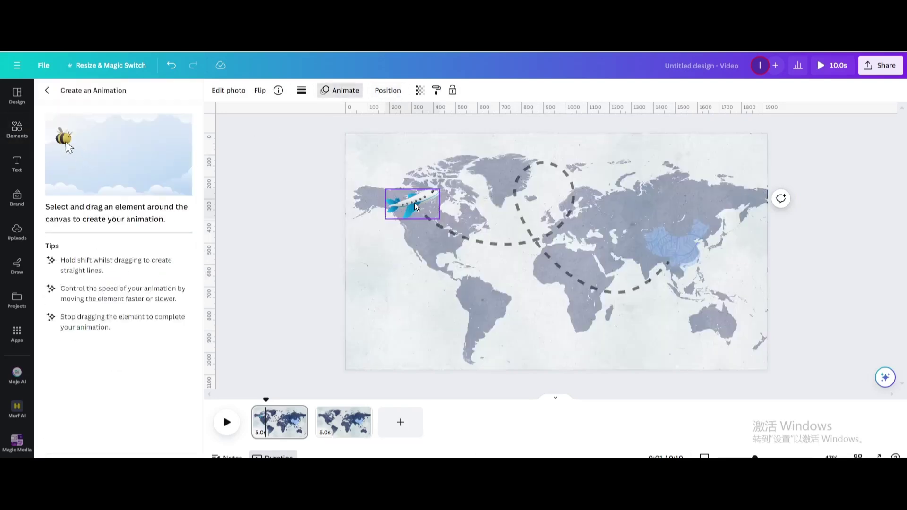
left_click_drag(417, 203, 419, 208)
left_click_drag(503, 245, 557, 229)
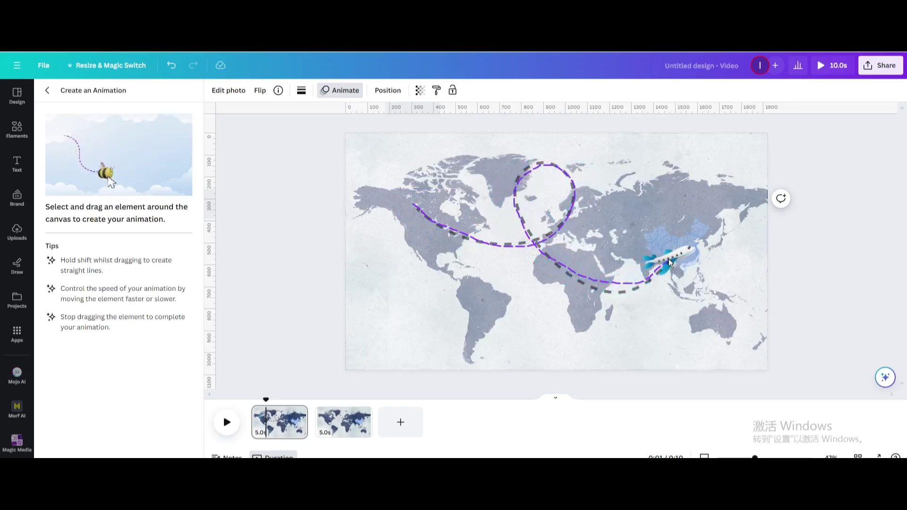
left_click_drag(671, 256, 669, 257)
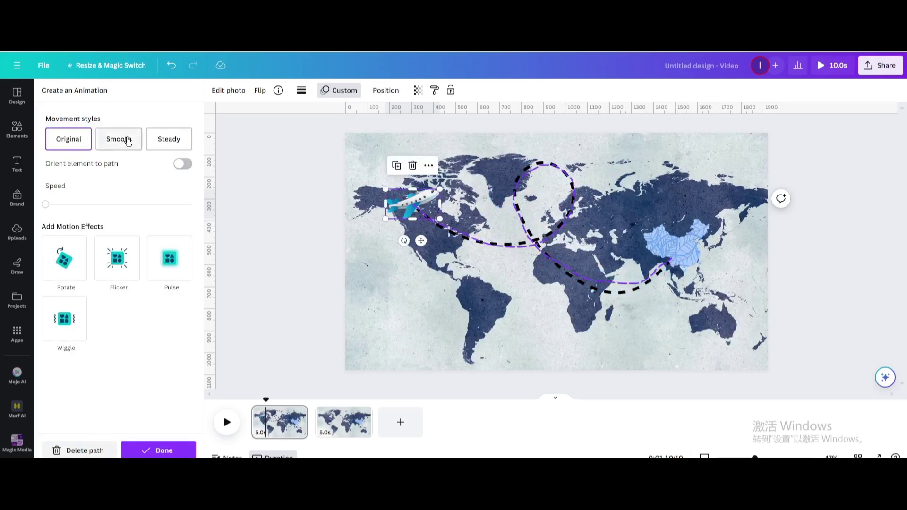
left_click(179, 139)
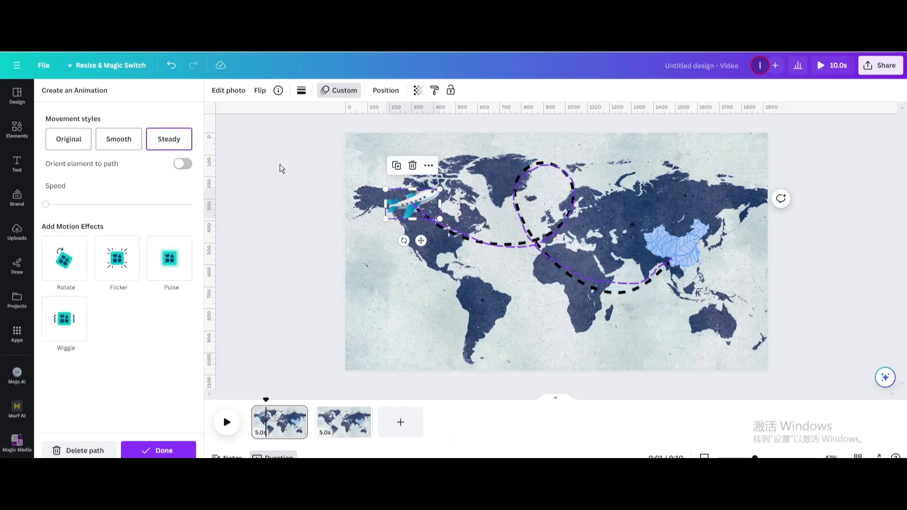
key("Escape")
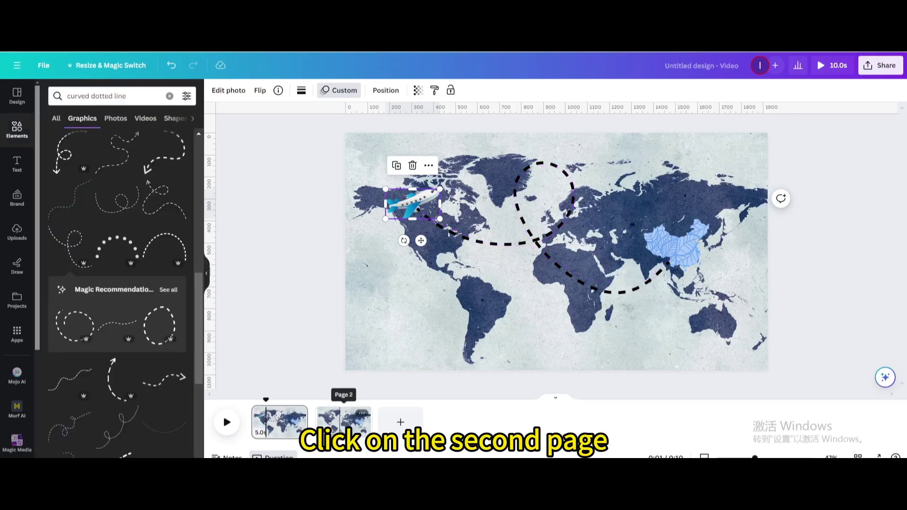
- On page 2, enlarge the China graphic and shift it down and left
left_click(344, 422)
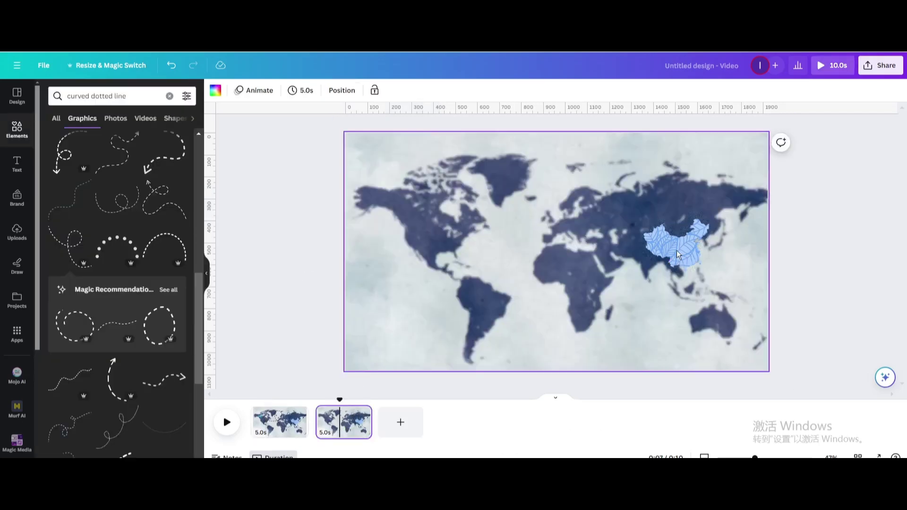
left_click(648, 237)
left_click_drag(644, 218, 523, 122)
left_click_drag(599, 222, 476, 264)
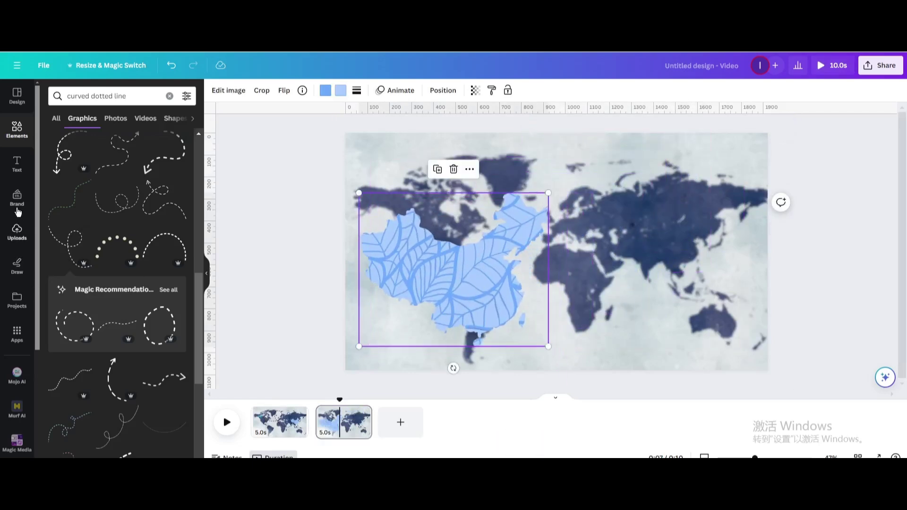
left_click(17, 165)
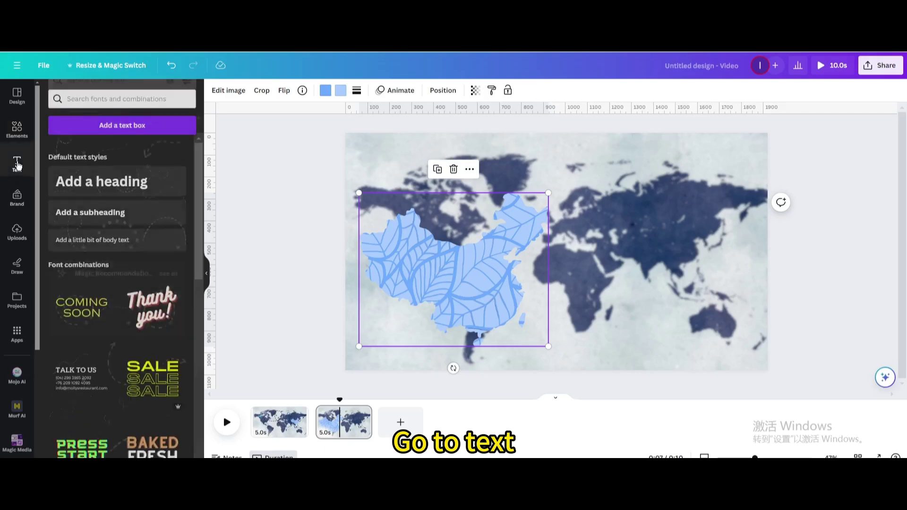
- Add a 'china' heading in Archivo Black, set to uppercase
left_click(73, 178)
type("ch")
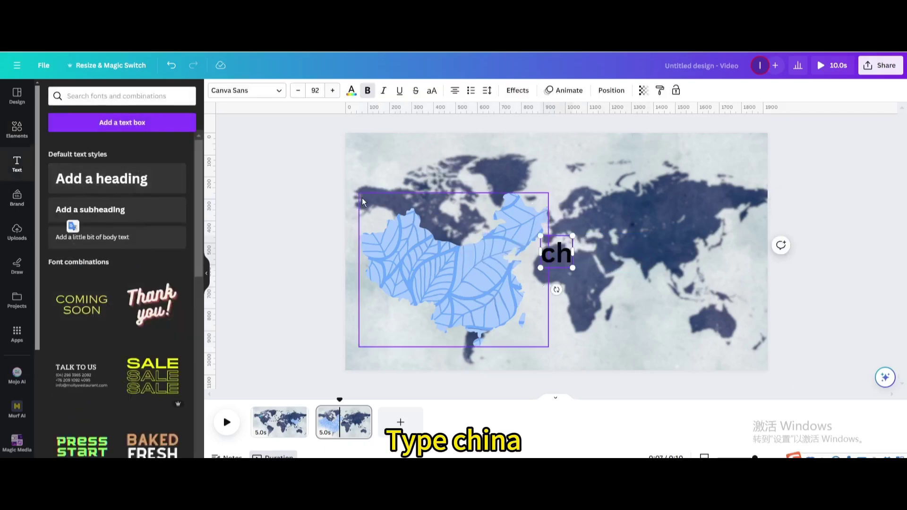
type("ina")
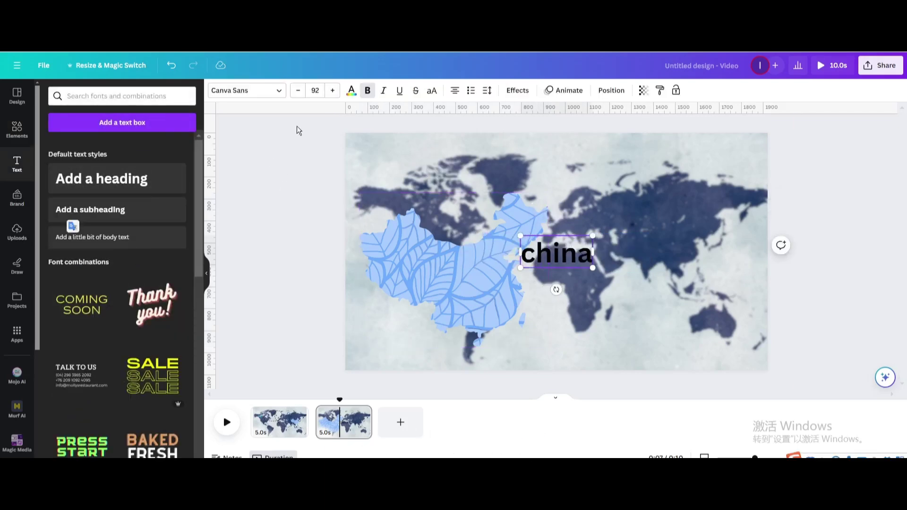
left_click(277, 92)
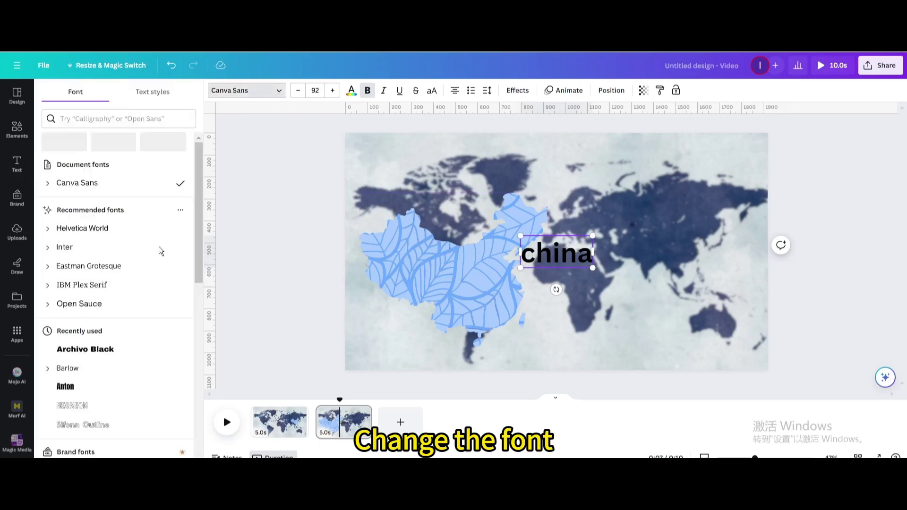
left_click(136, 349)
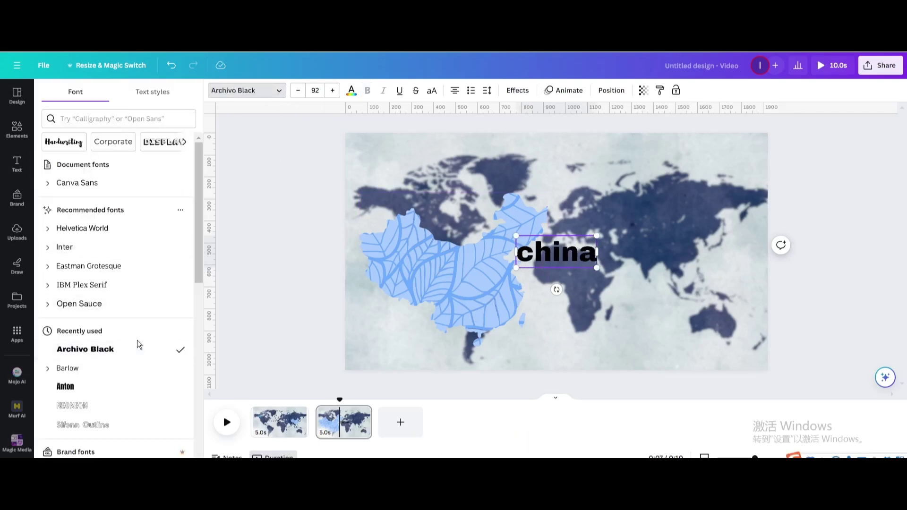
left_click(439, 95)
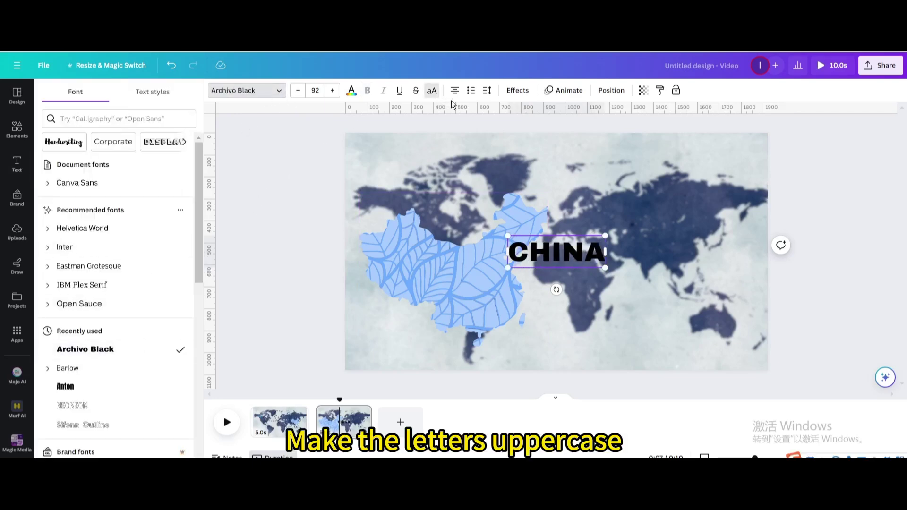
- Enlarge the CHINA text and place it right of the map, nudging the map up
left_click_drag(606, 237, 705, 207)
left_click(608, 267)
left_click_drag(595, 239, 649, 263)
left_click(467, 269)
mouse_move(468, 268)
left_mouse_down()
mouse_move(467, 241)
mouse_move(465, 257)
left_mouse_up()
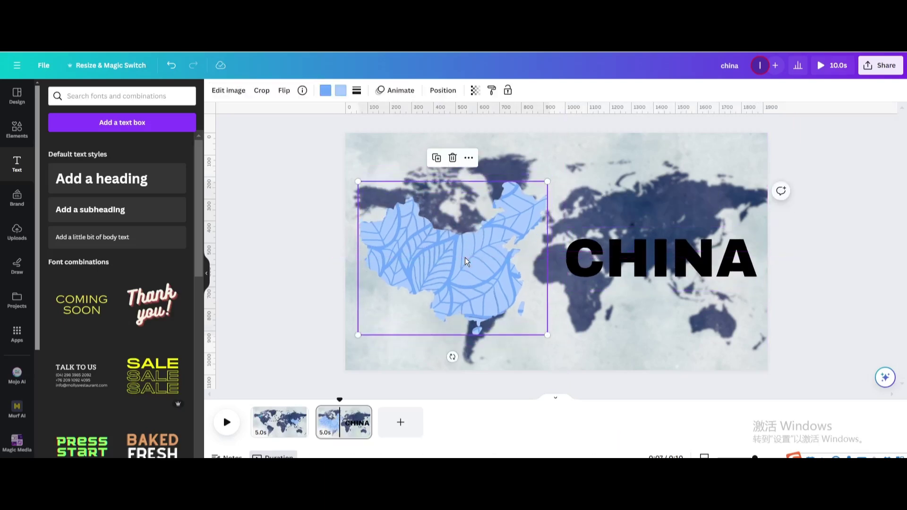
left_click(601, 263)
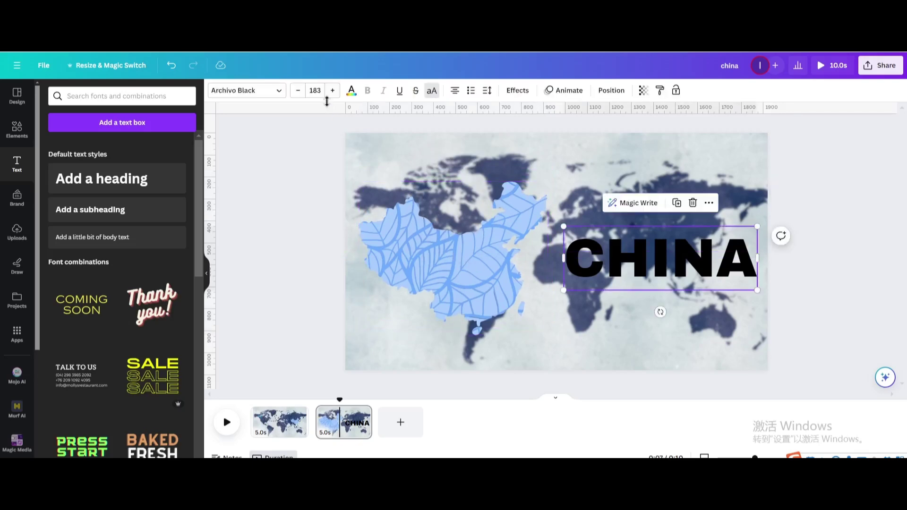
left_click(351, 90)
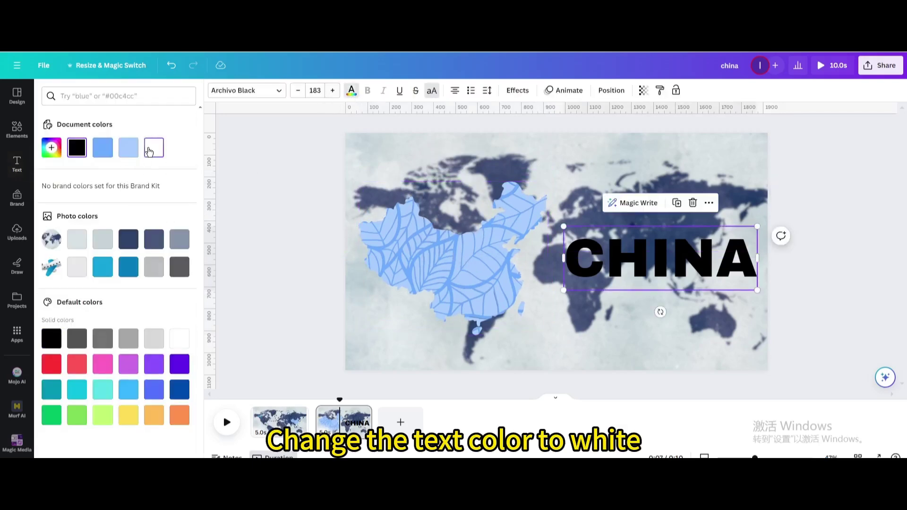
- Turn the CHINA text white and apply an upward Baseline entrance at minimum speed
left_click(149, 151)
left_click(570, 91)
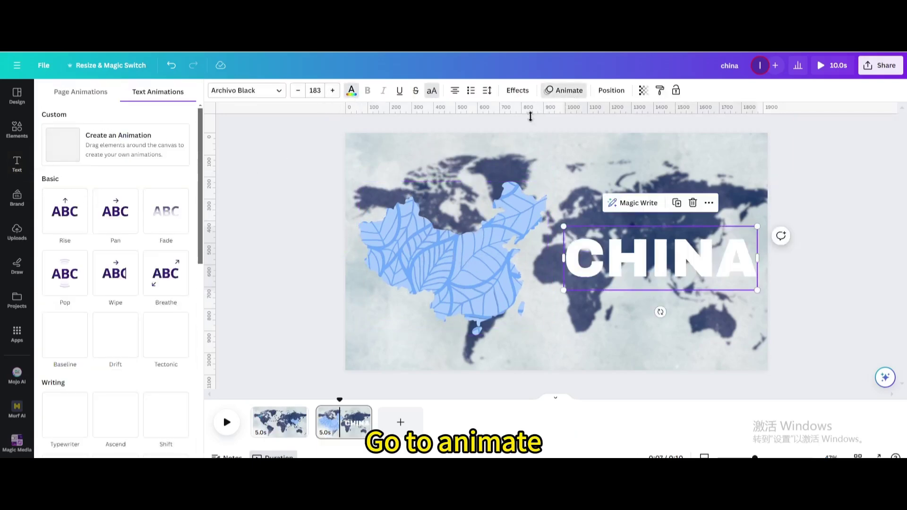
left_click(65, 335)
scroll(62, 333, "down", 3)
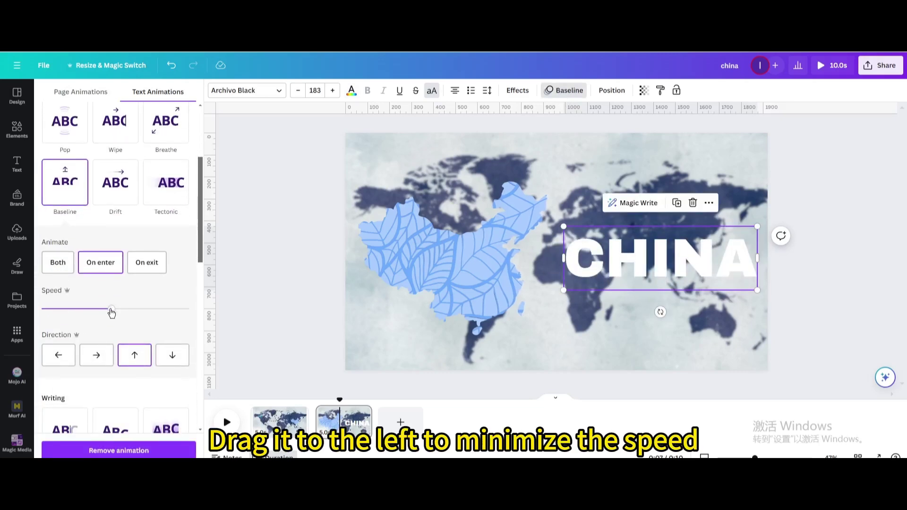
left_click_drag(74, 316, 35, 324)
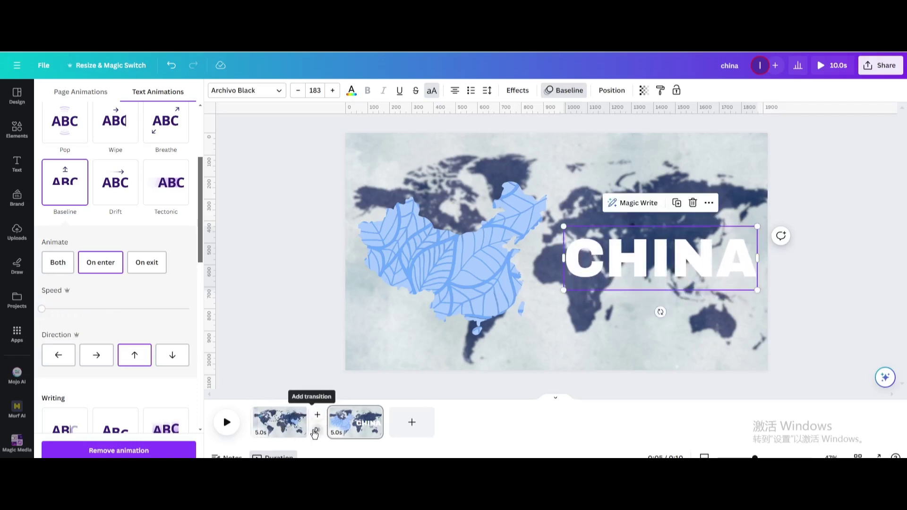
- Link the two pages with a Match & Move transition, then play and pause the timeline preview
left_click(314, 432)
left_click(64, 258)
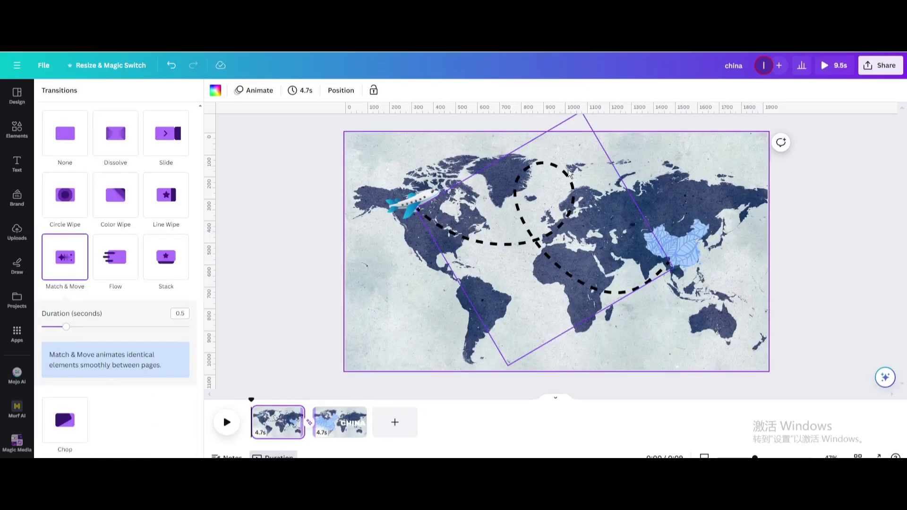
left_click(235, 430)
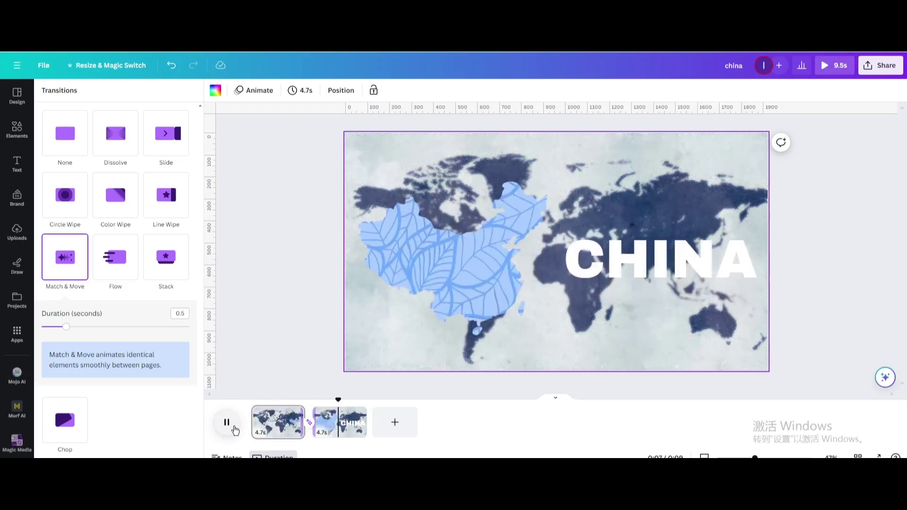
left_click(234, 430)
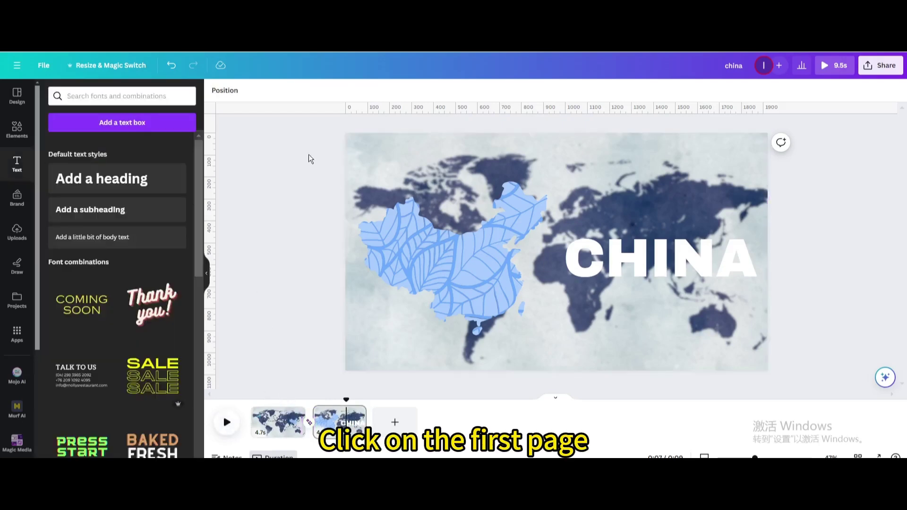
- Change page 1's 4.7s duration to 3 seconds for all pages, then preview full screen
left_click(274, 421)
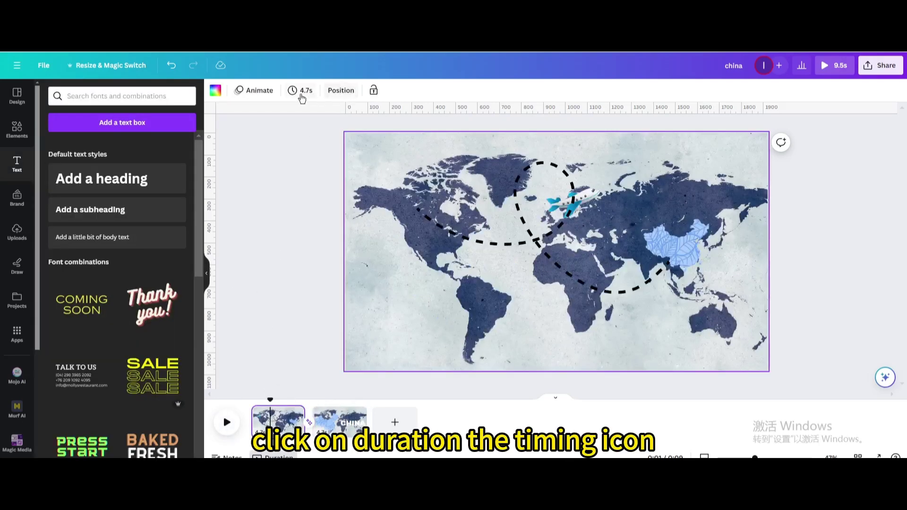
left_click(301, 91)
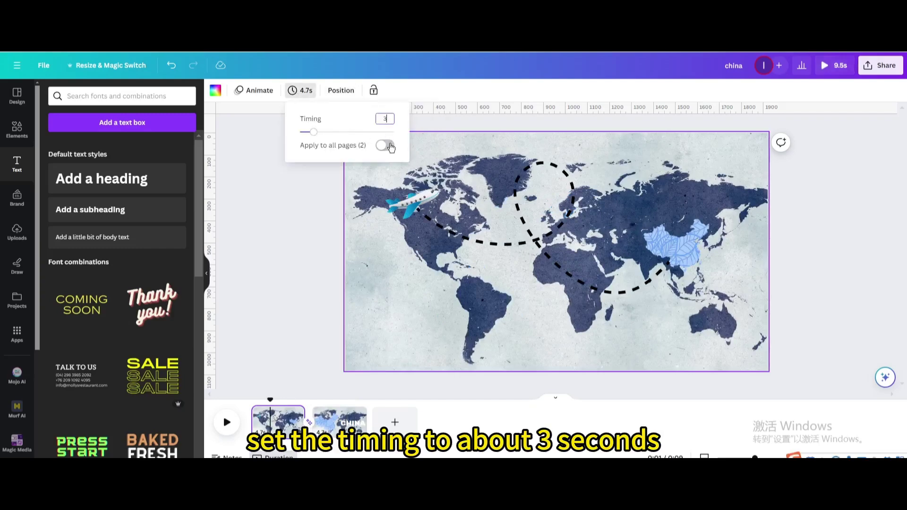
key("Return")
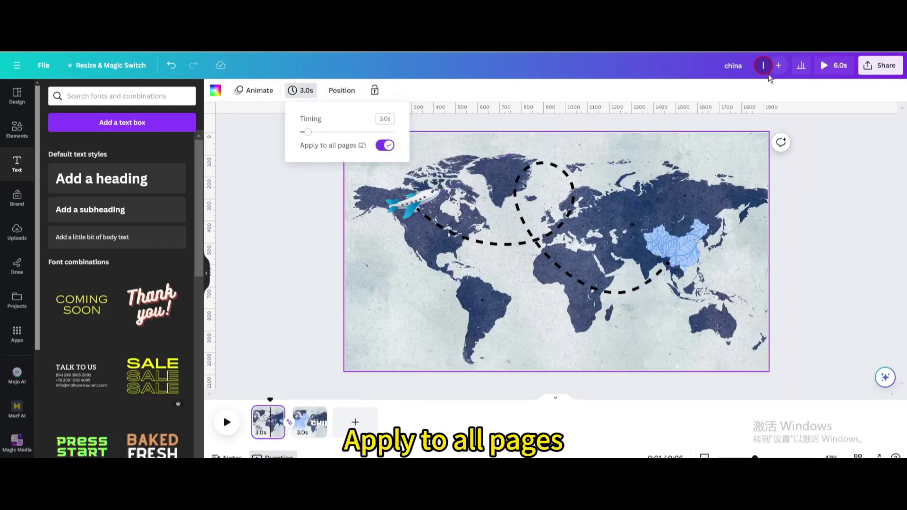
left_click(832, 66)
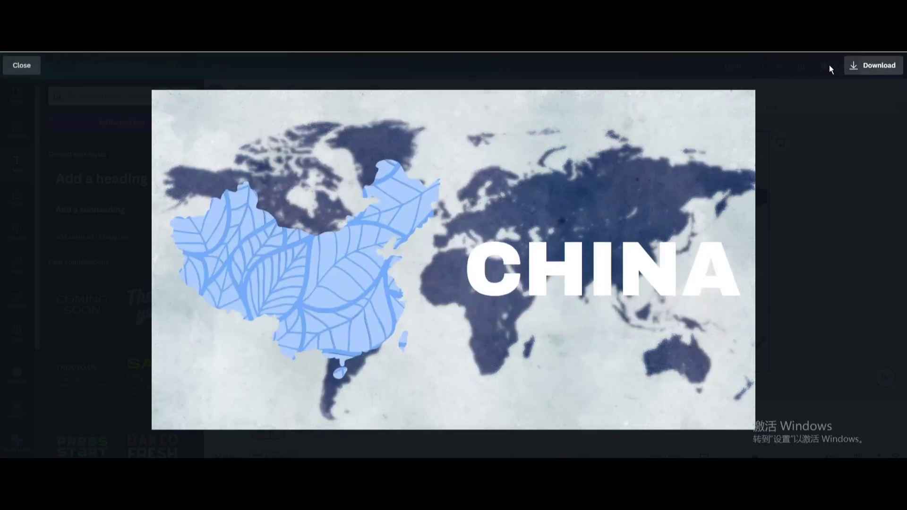
key("Escape")
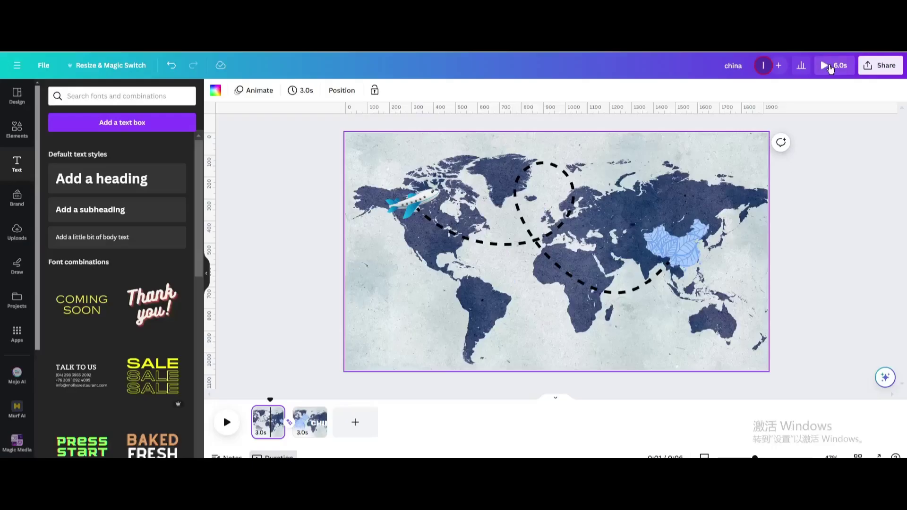
- Export all pages from Share > Download as an MP4 Video file
left_click(861, 70)
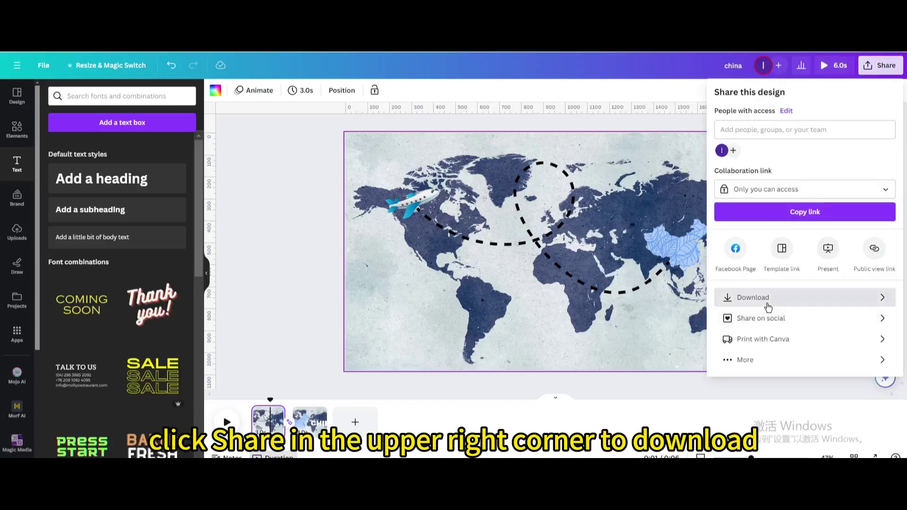
left_click(768, 304)
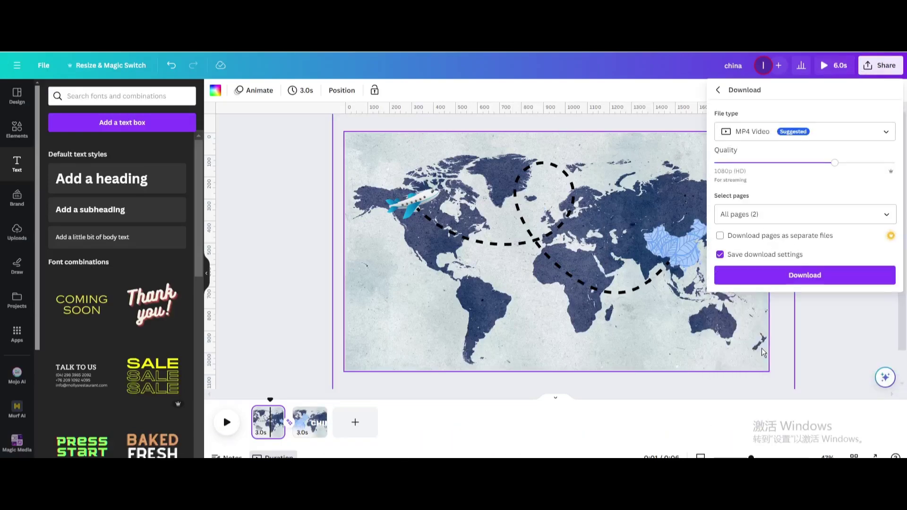
left_click(787, 282)
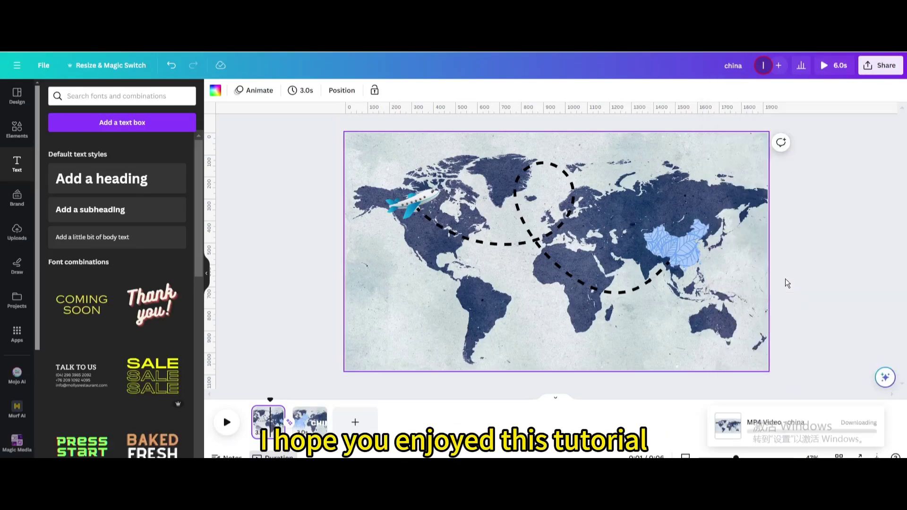